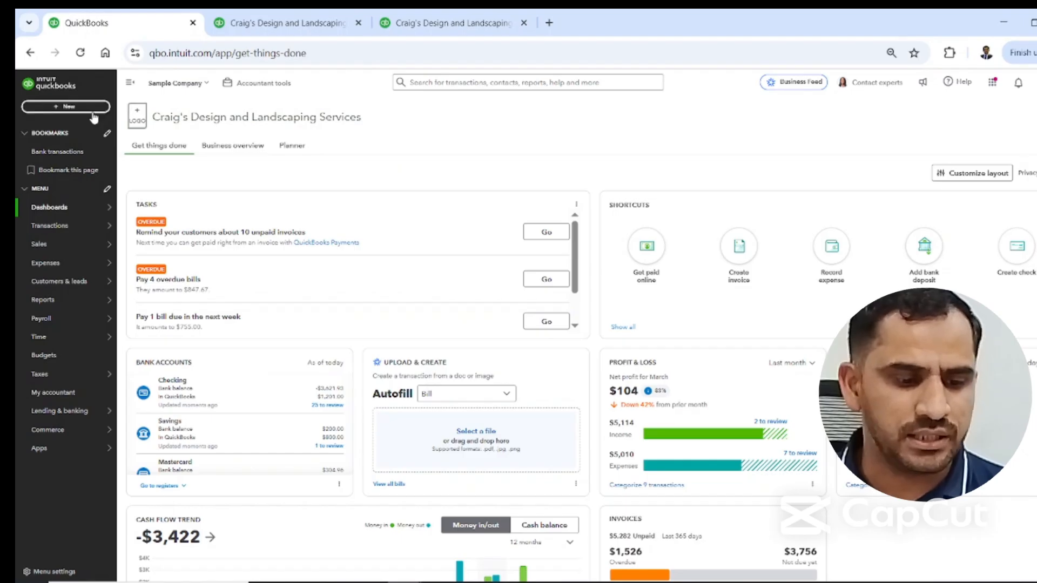
Start a new journal entry from the company dashboard.
left_click(65, 107)
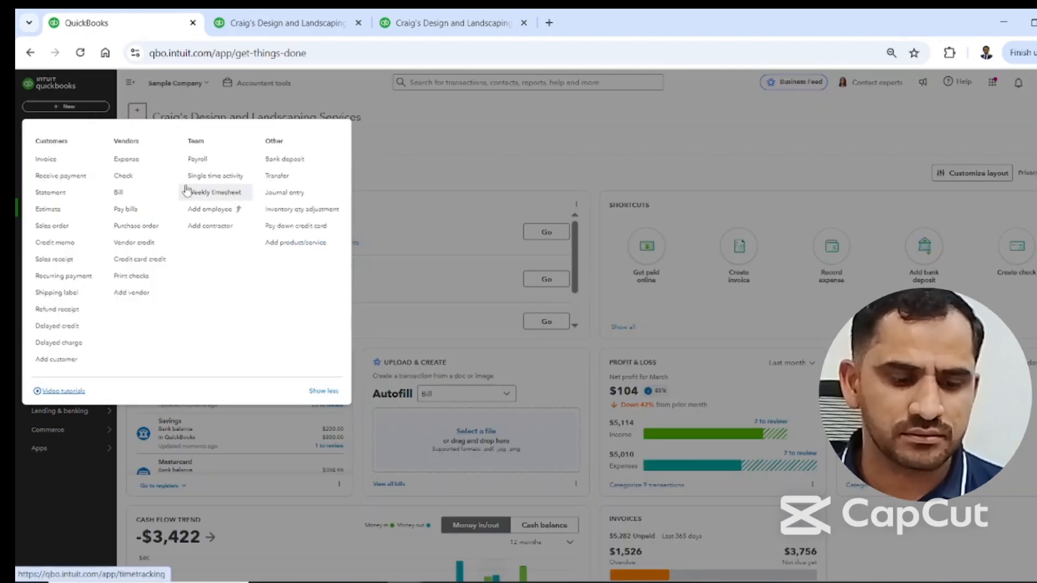
left_click(282, 196)
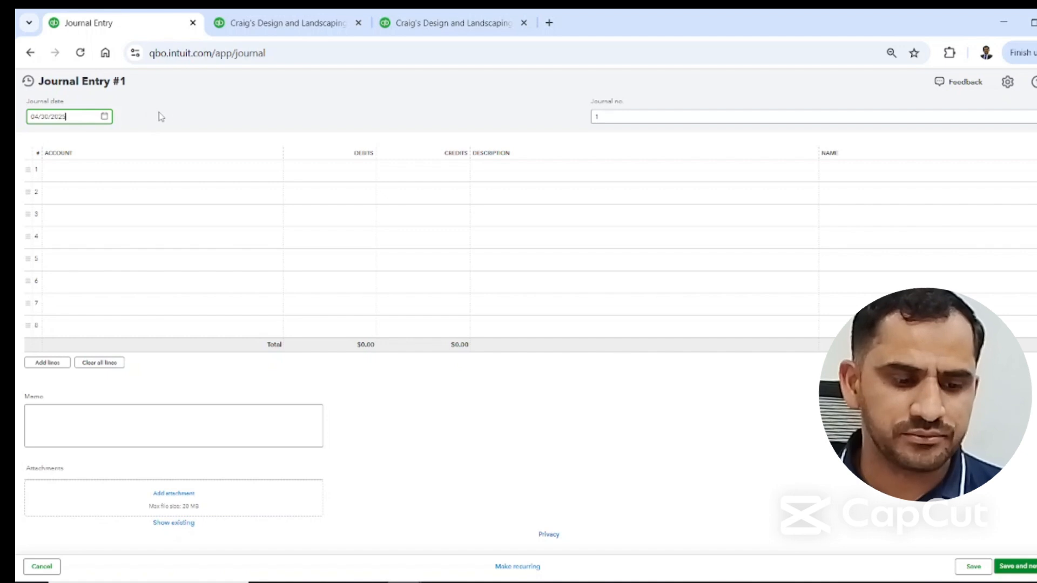
left_click(219, 107)
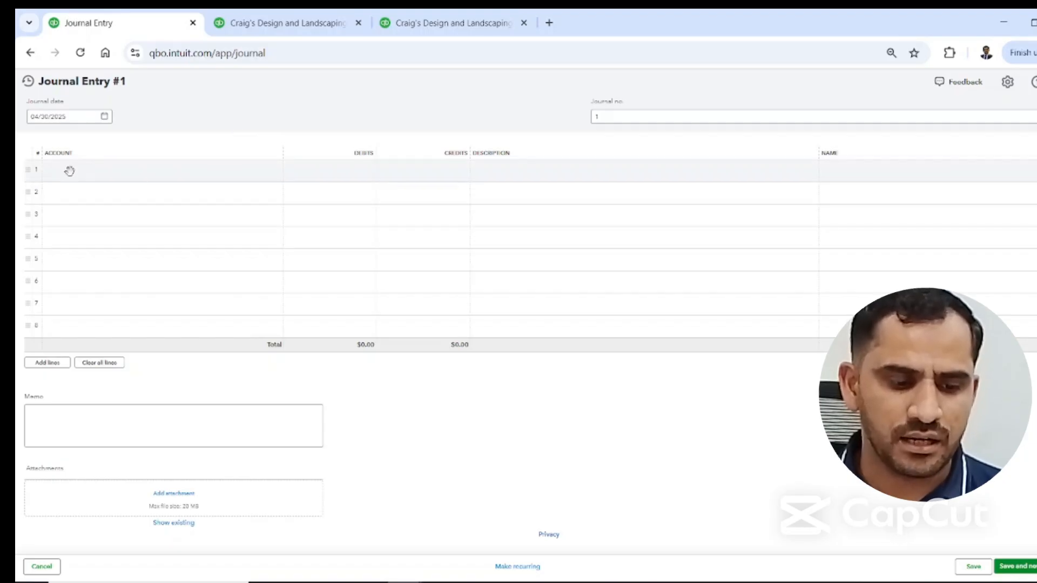
Fill in the first journal line with the Depreciation account, a $100 debit and the description "Dep exp for 2024".
left_click(69, 172)
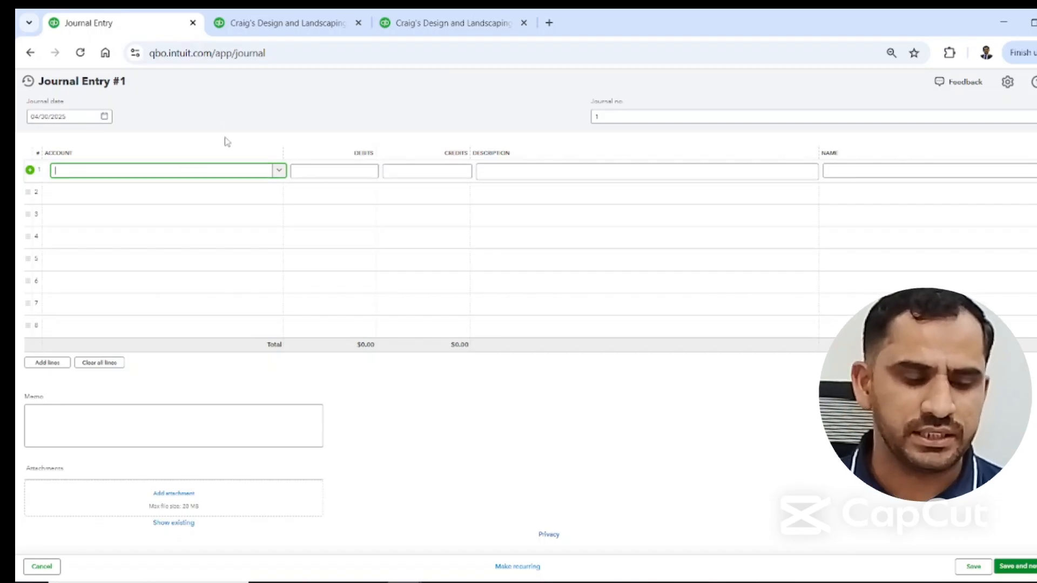
type("dep")
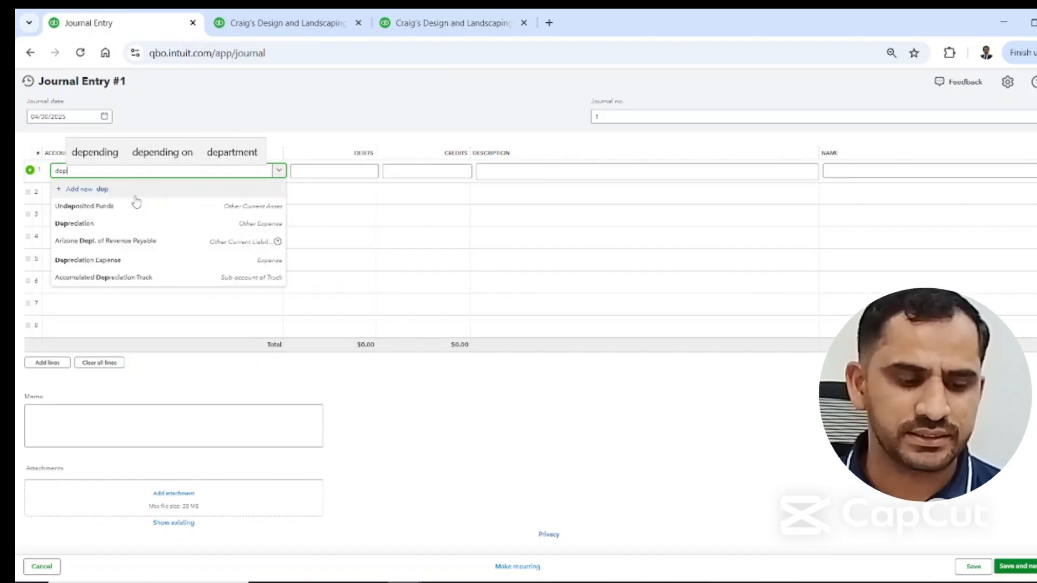
left_click(117, 225)
left_click(332, 171)
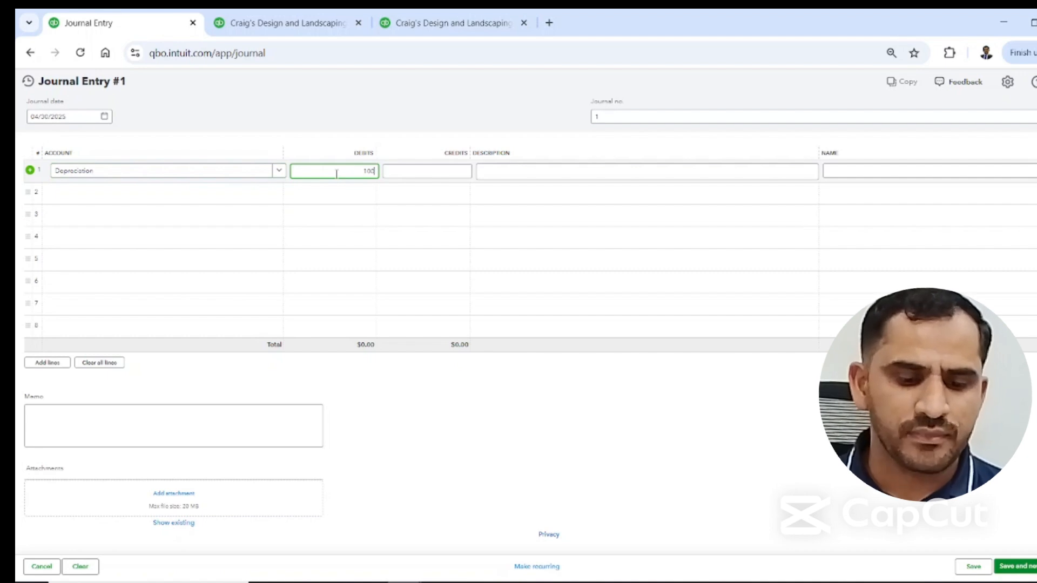
type("100")
left_click(508, 174)
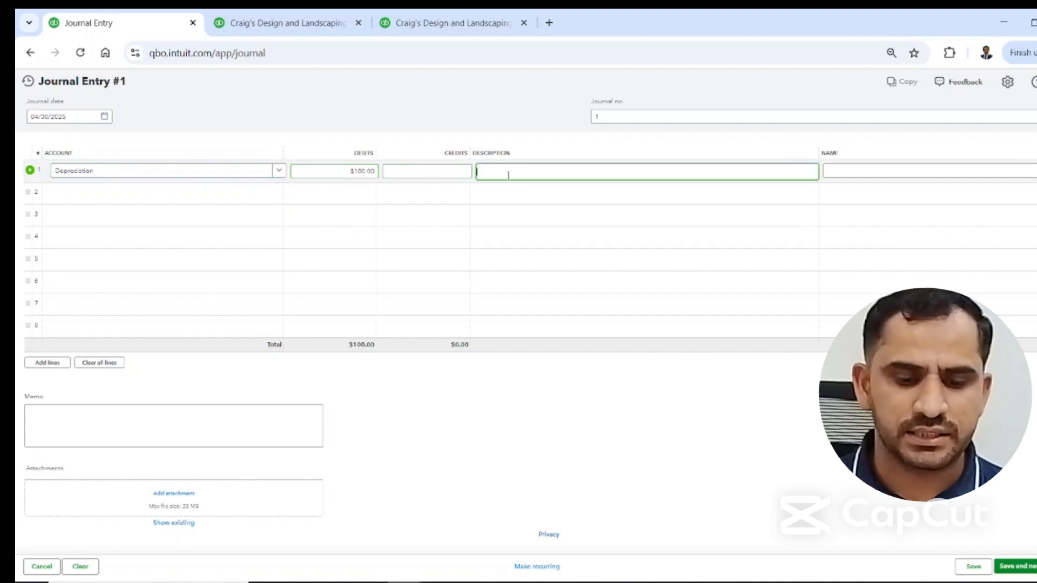
type("Dep")
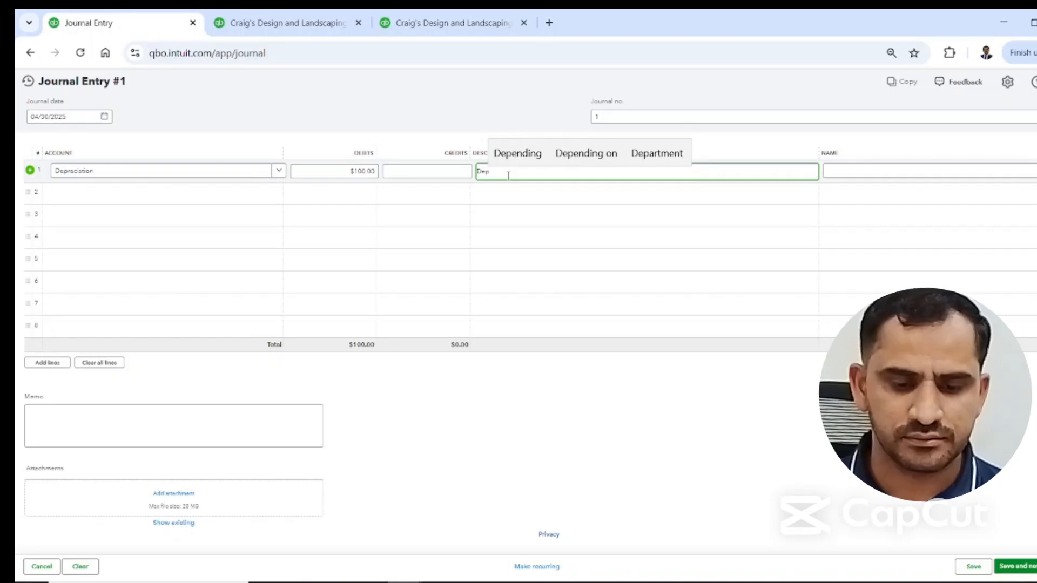
type(" exp for")
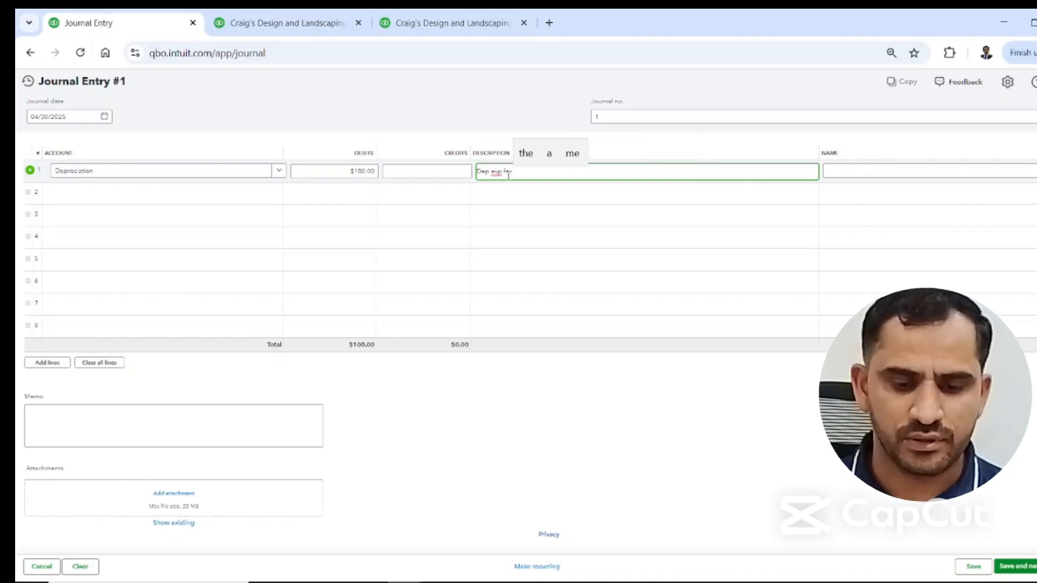
type(" 2024")
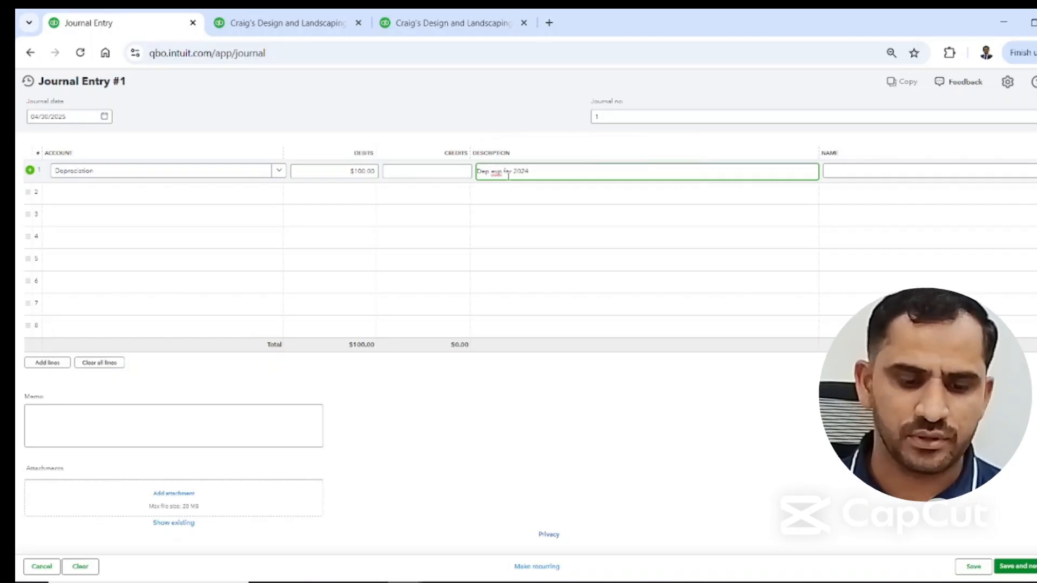
Assign the Accumulated Depreciation-Truck account to the second journal line as the offsetting credit.
left_click(192, 196)
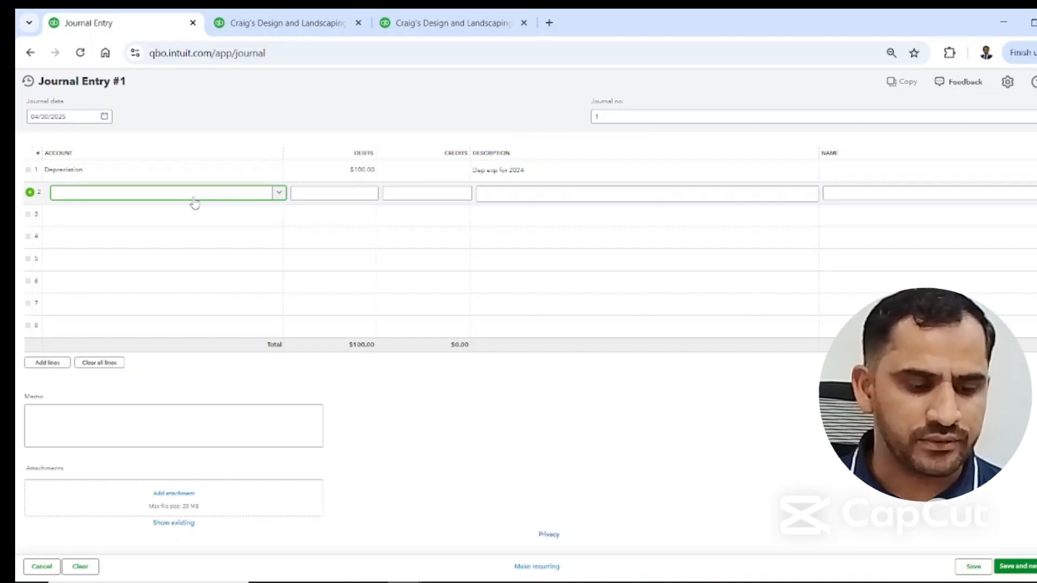
type("ac")
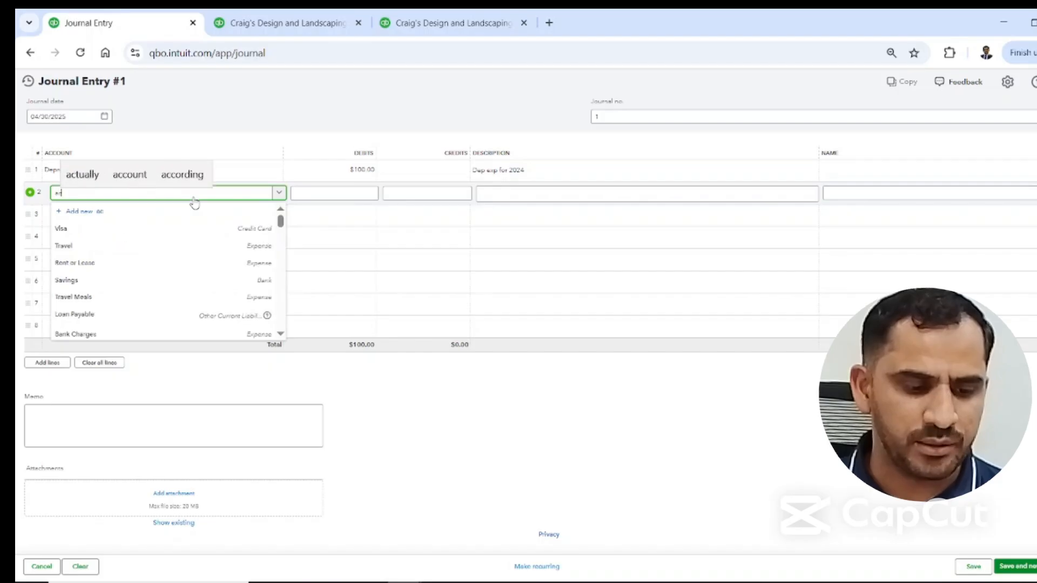
type("cum")
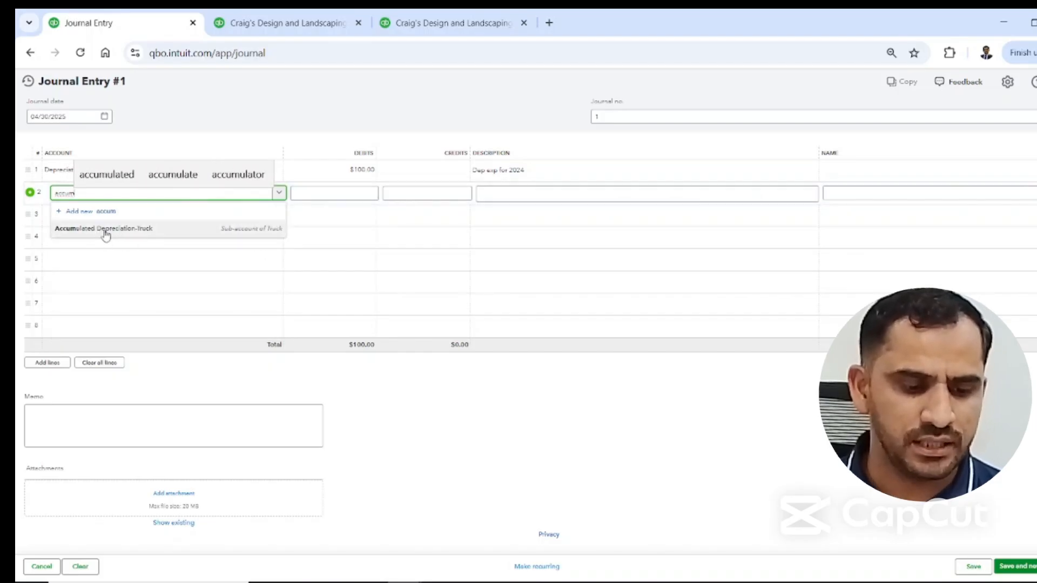
left_click(121, 237)
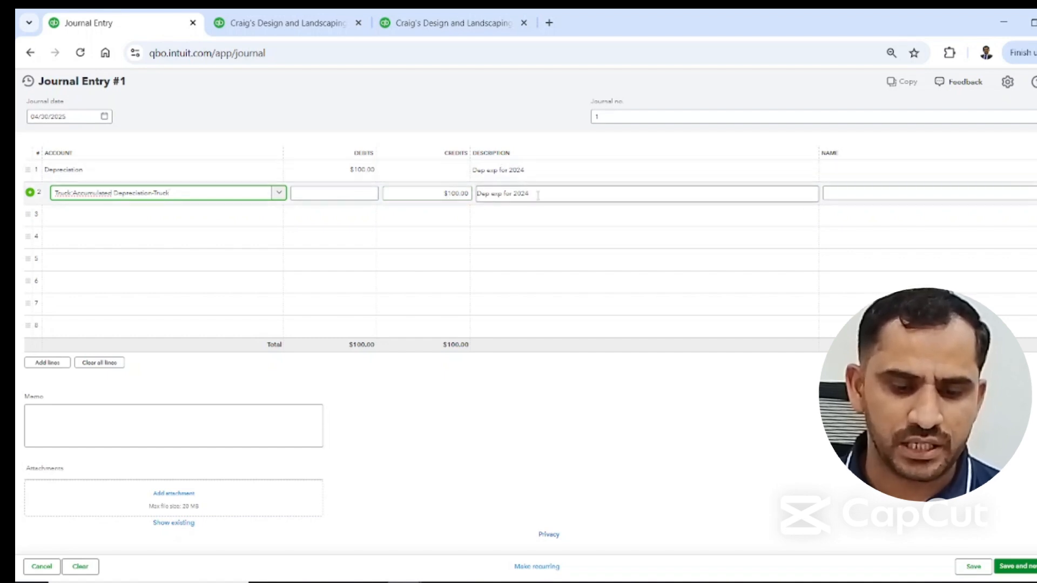
left_click(574, 401)
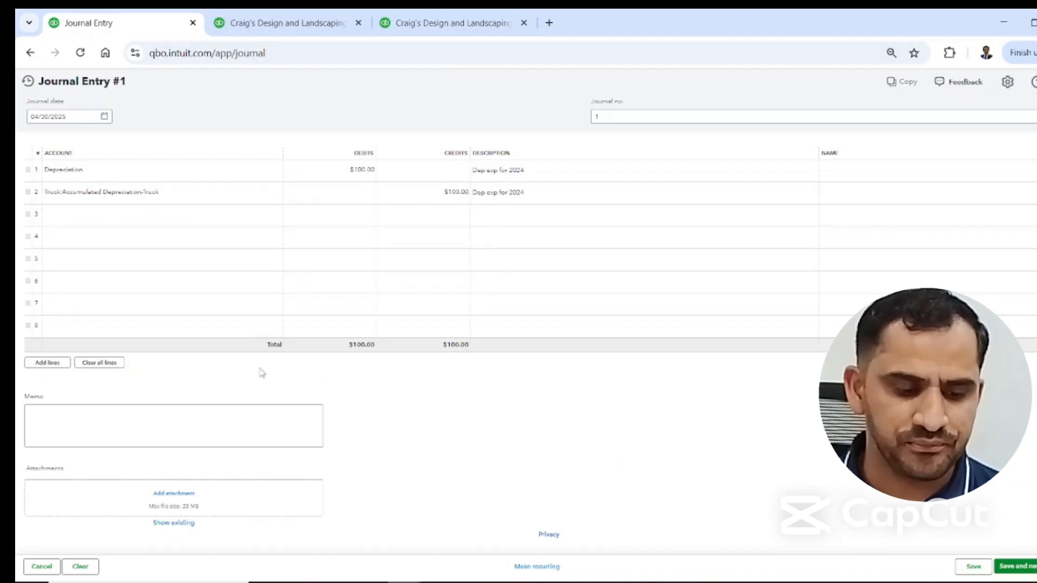
Add the memo "Auditor journal entry" to the journal entry.
left_click(71, 413)
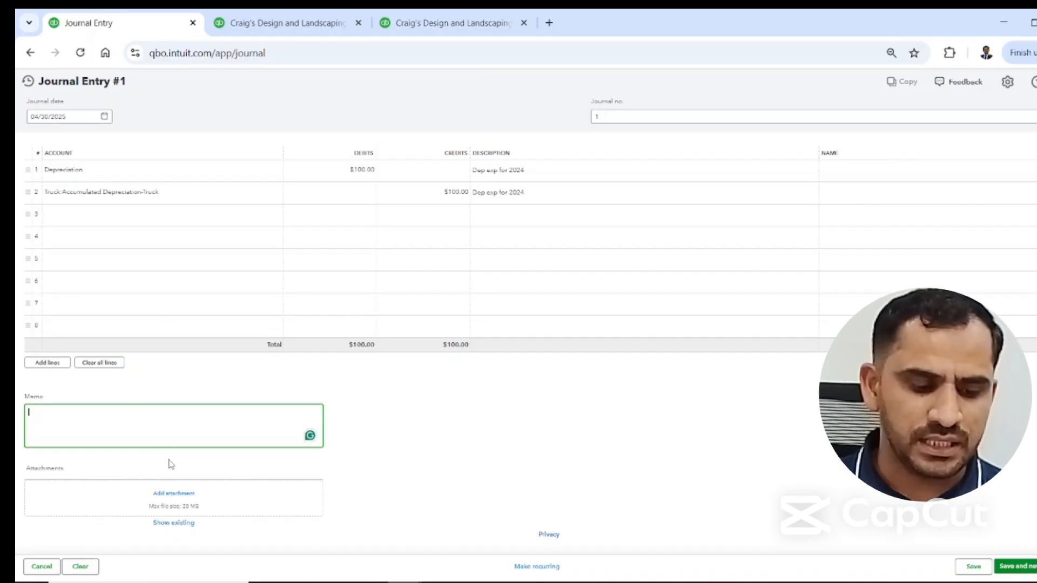
type("Auditor jou")
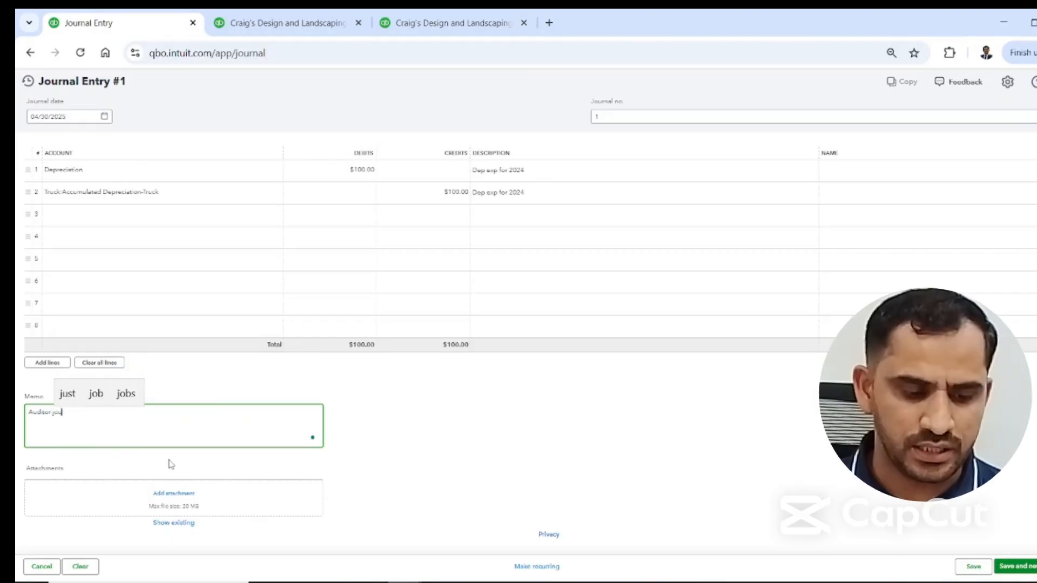
type("rnal entry")
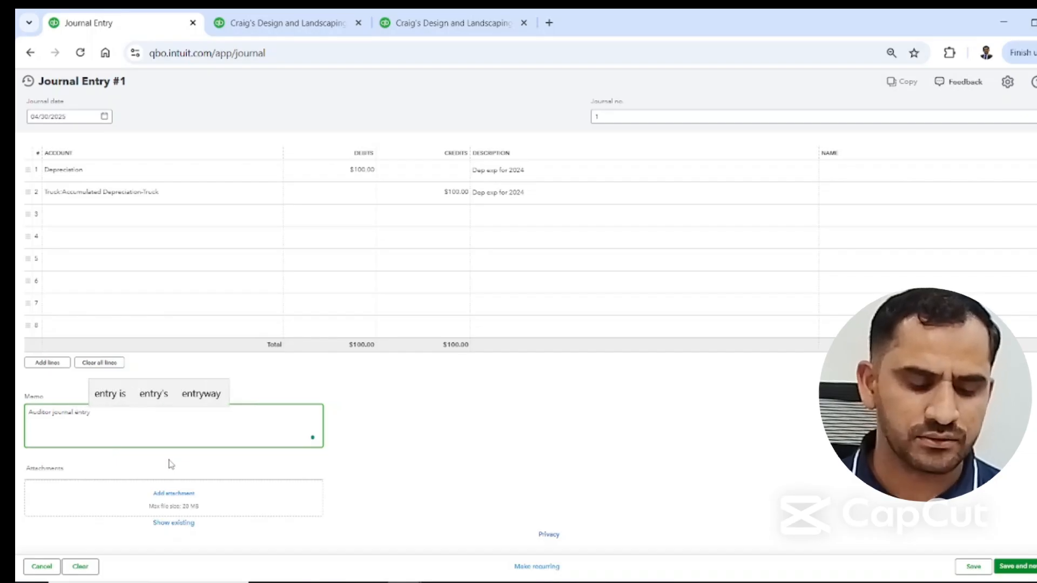
left_click(454, 424)
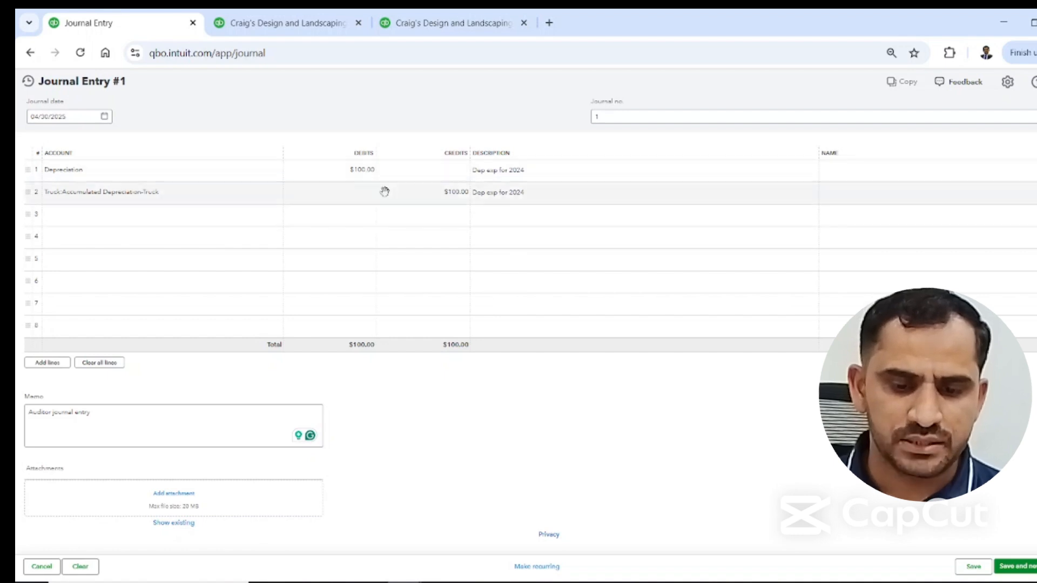
Change the journal number to Adj-01.
double_click(608, 115)
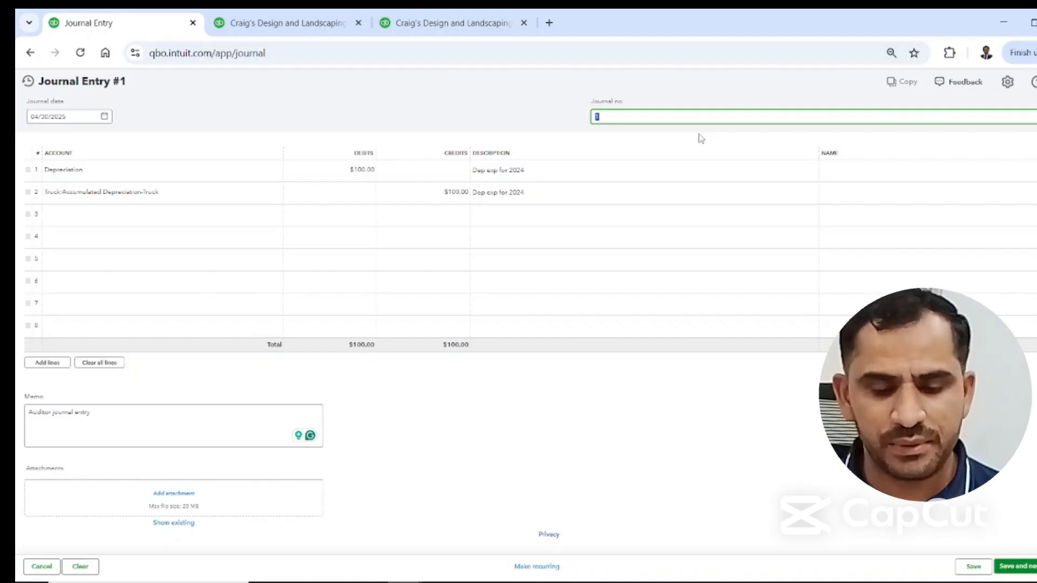
type("Ad")
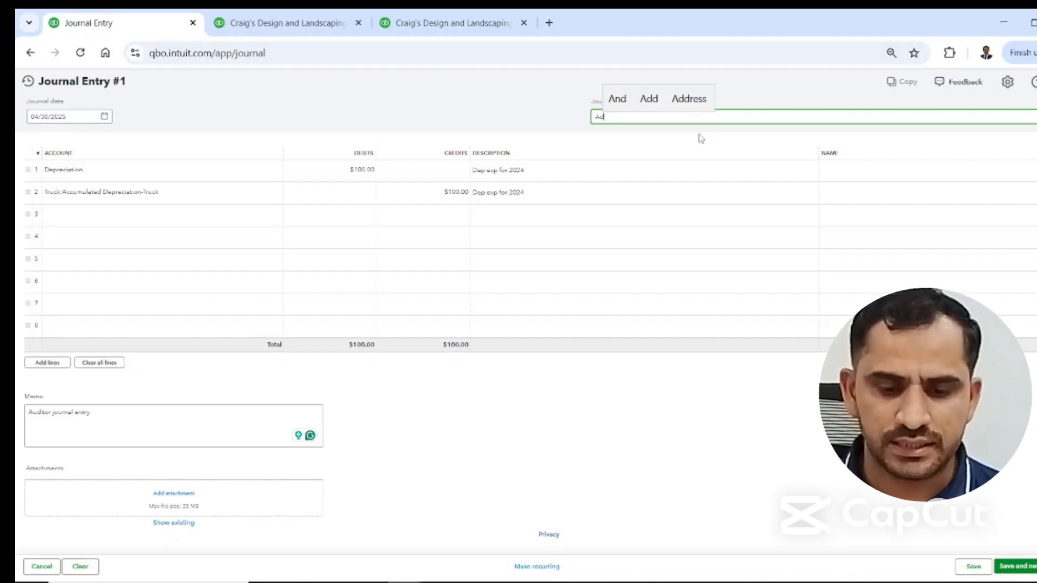
type("j-01")
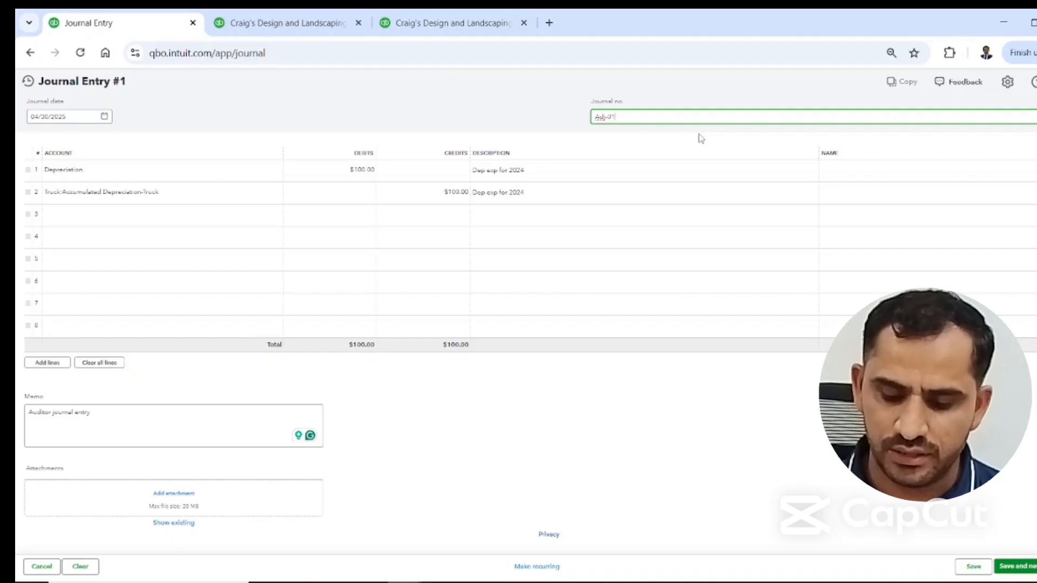
left_click(708, 92)
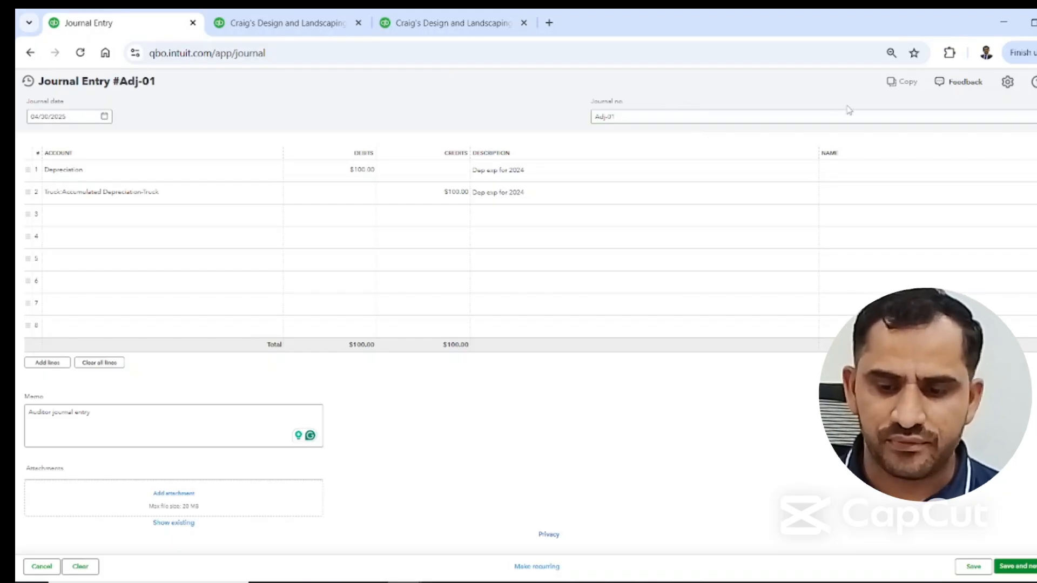
Turn on the journal entry setting that warns if a duplicate journal number is used, accepting the loss of unsaved changes.
left_click(1007, 82)
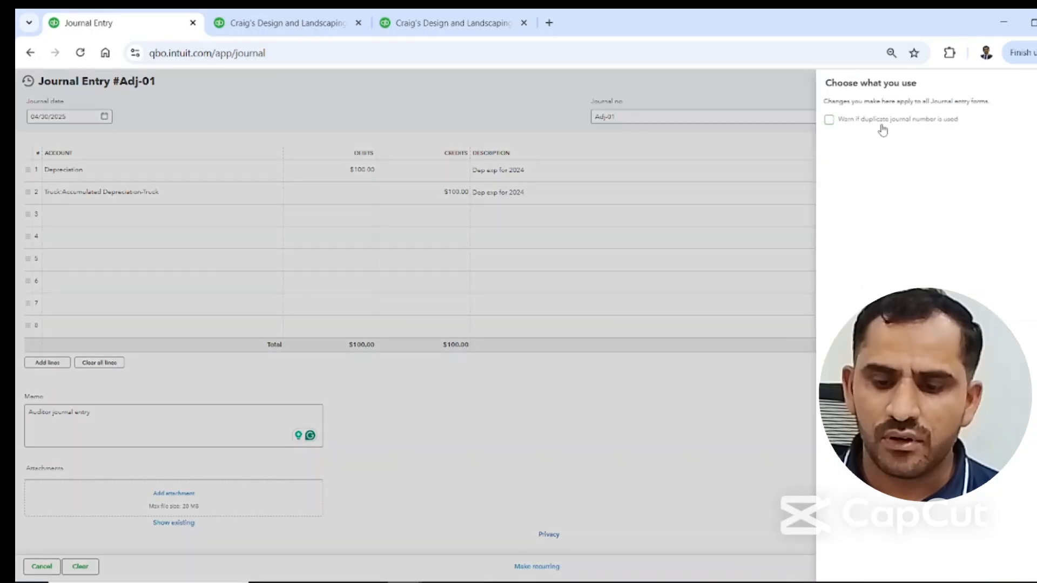
left_click(830, 121)
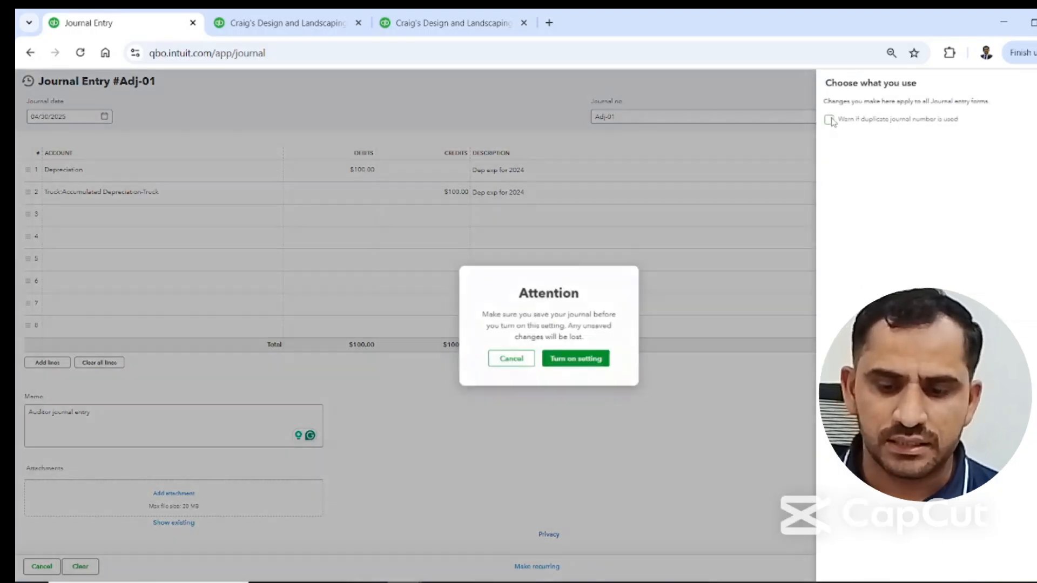
left_click(582, 358)
left_click(575, 349)
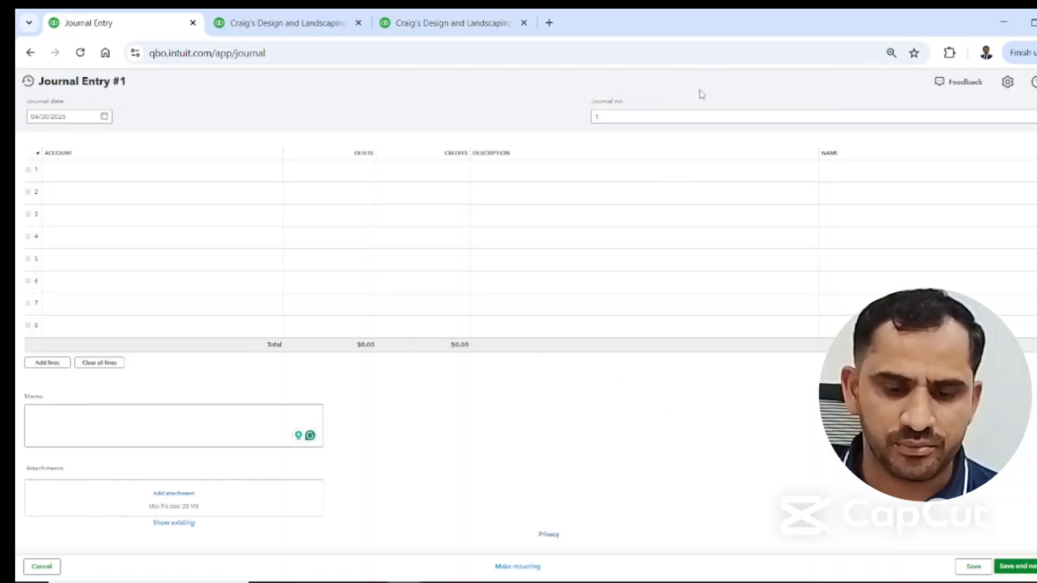
Assign Depreciation to the first journal line and Accumulated Depreciation-Truck to the second.
left_click(198, 171)
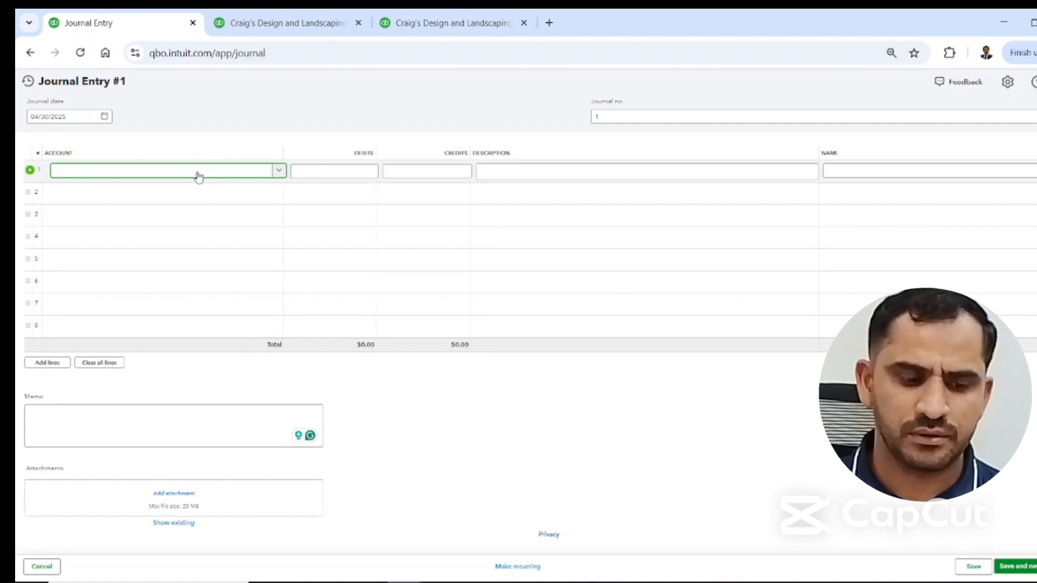
type("dep")
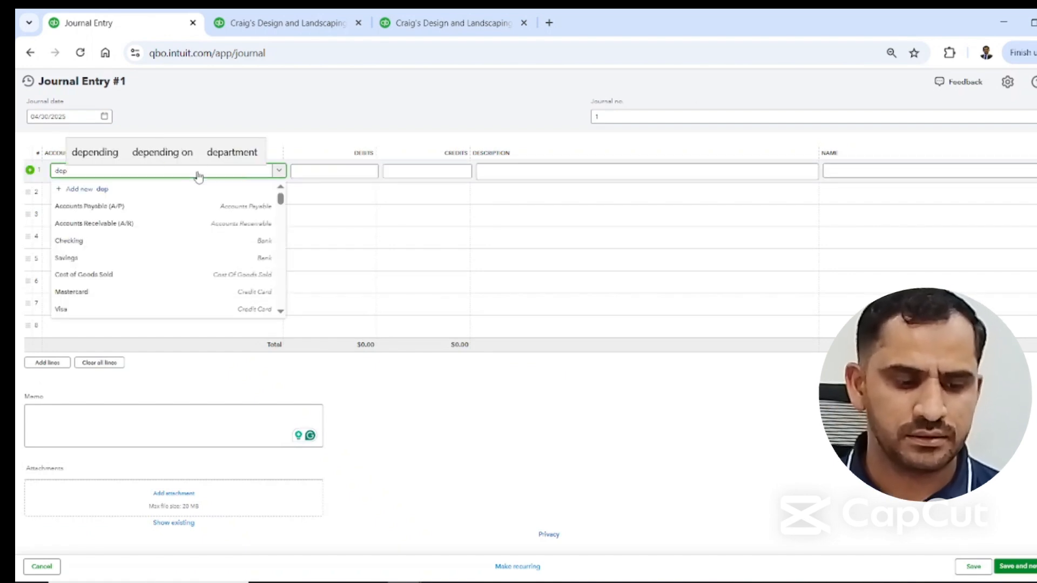
left_click(102, 222)
left_click(107, 202)
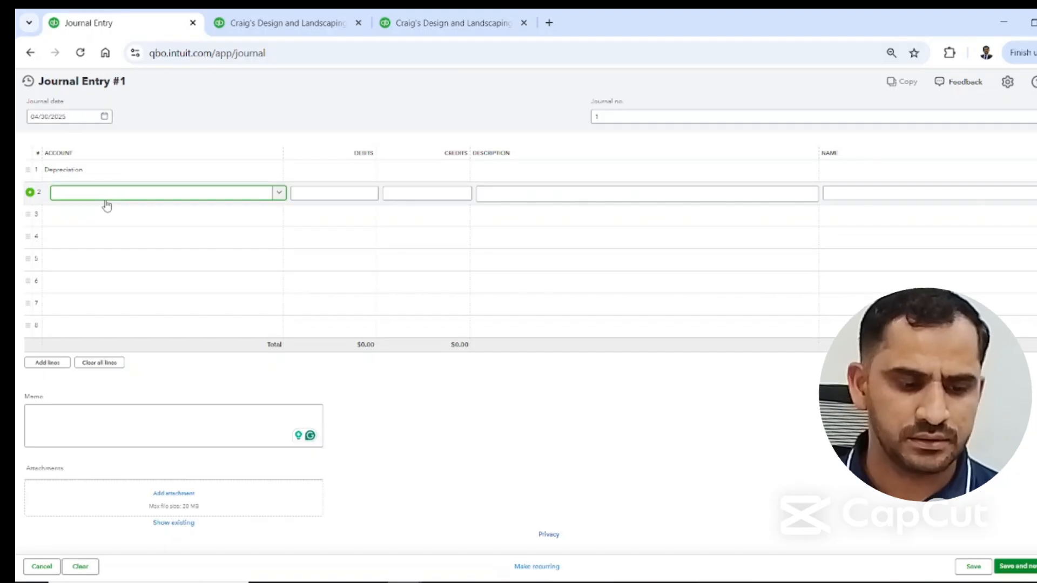
type("accum")
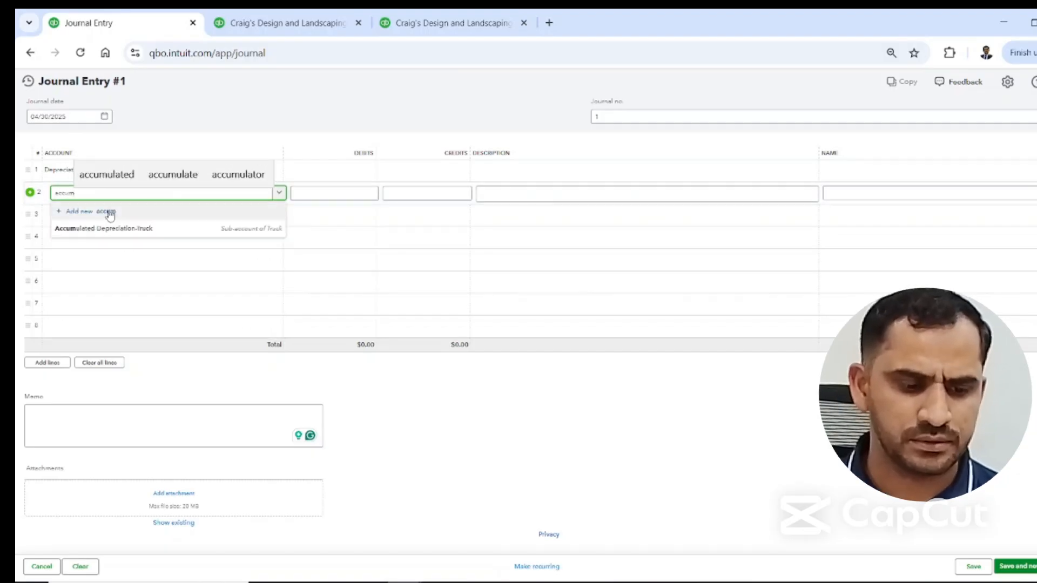
left_click(106, 232)
Enter a $100 debit on the Depreciation line and a $100 credit on the Accumulated Depreciation-Truck line.
left_click(354, 176)
type("1")
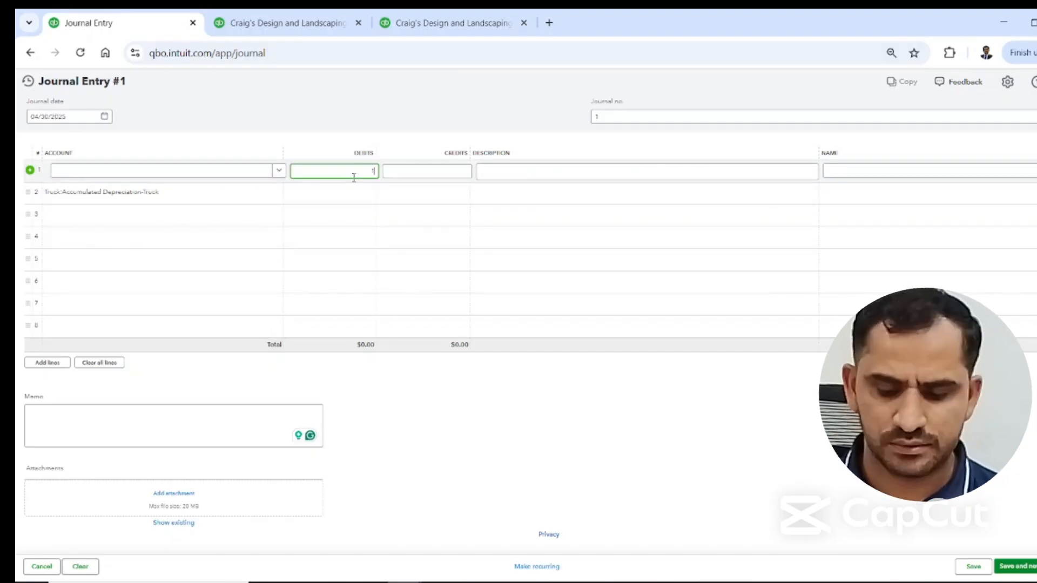
type("00")
left_click(429, 205)
left_click(438, 189)
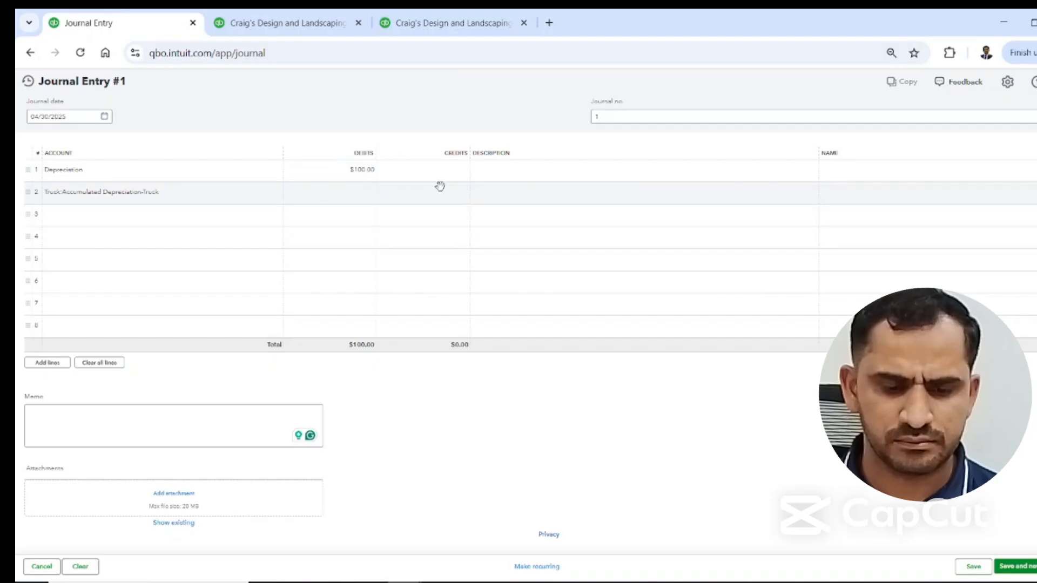
type("100")
left_click(523, 137)
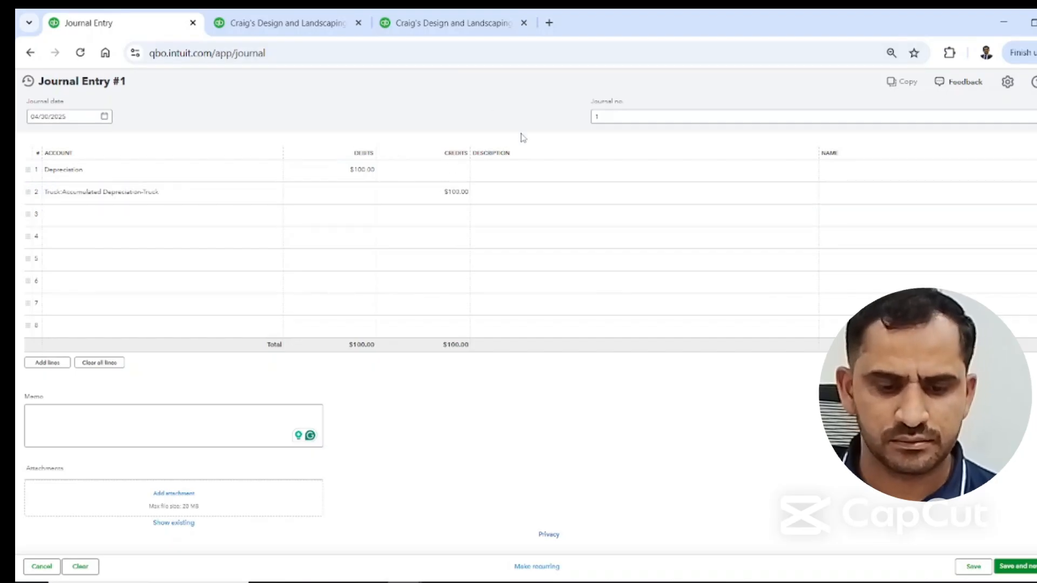
Describe both journal lines as "dep exp 2024" and save the journal entry.
left_click(527, 169)
type("do")
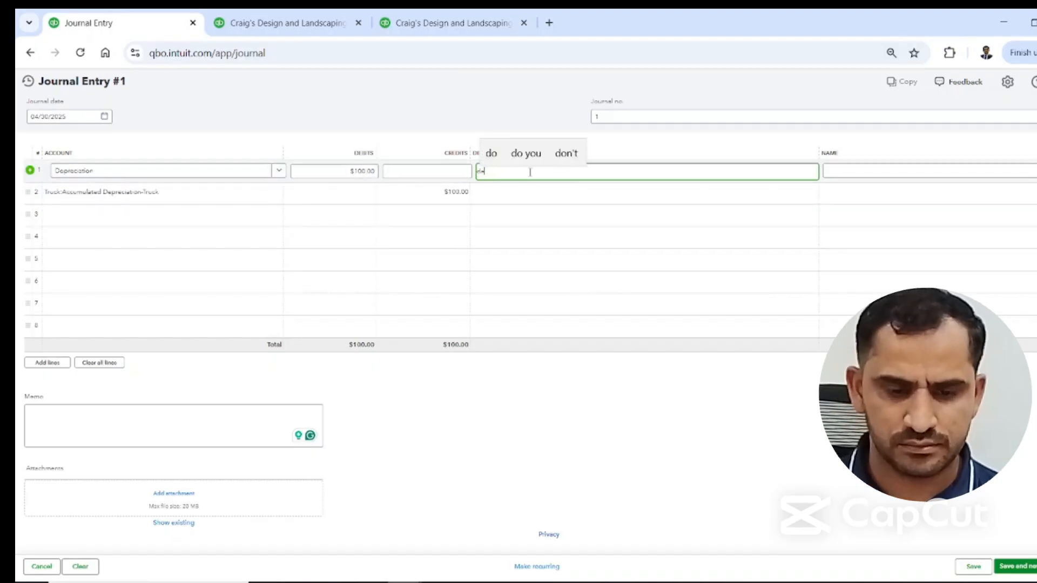
type("p exp 2")
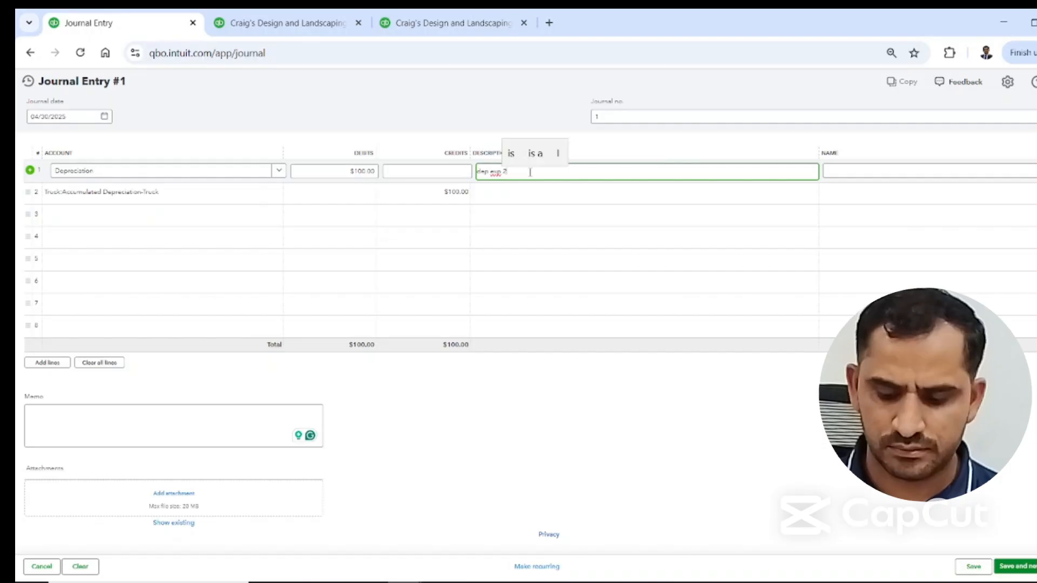
type("024")
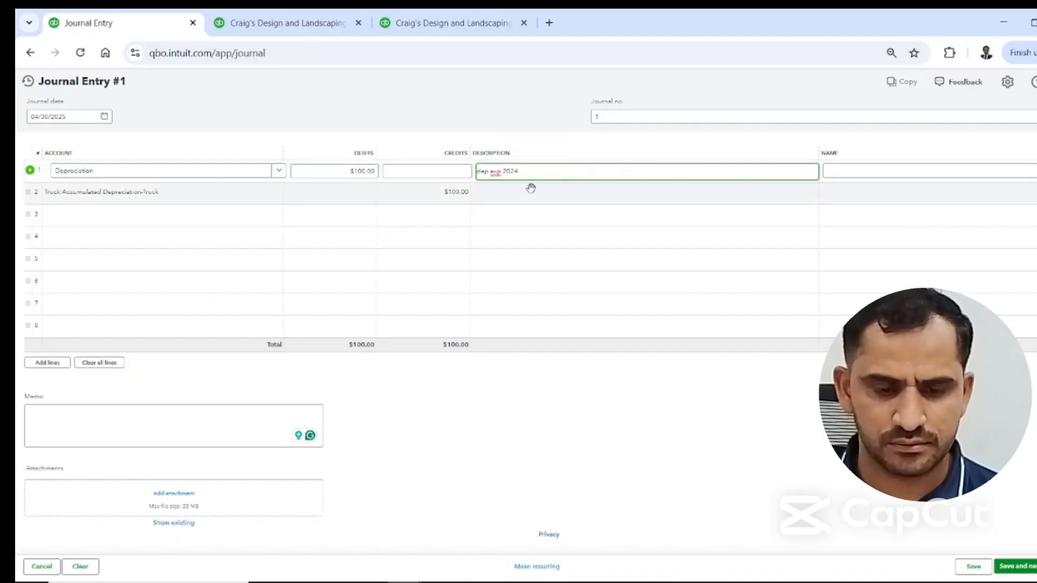
left_click_drag(527, 173, 475, 173)
key("ctrl+c")
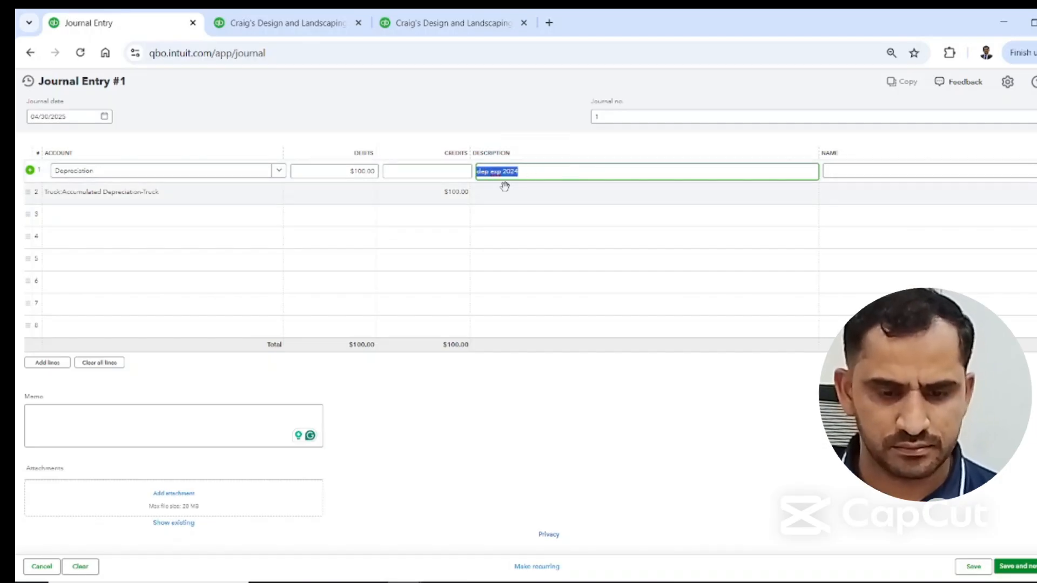
left_click(506, 189)
key("ctrl+v")
left_click(553, 455)
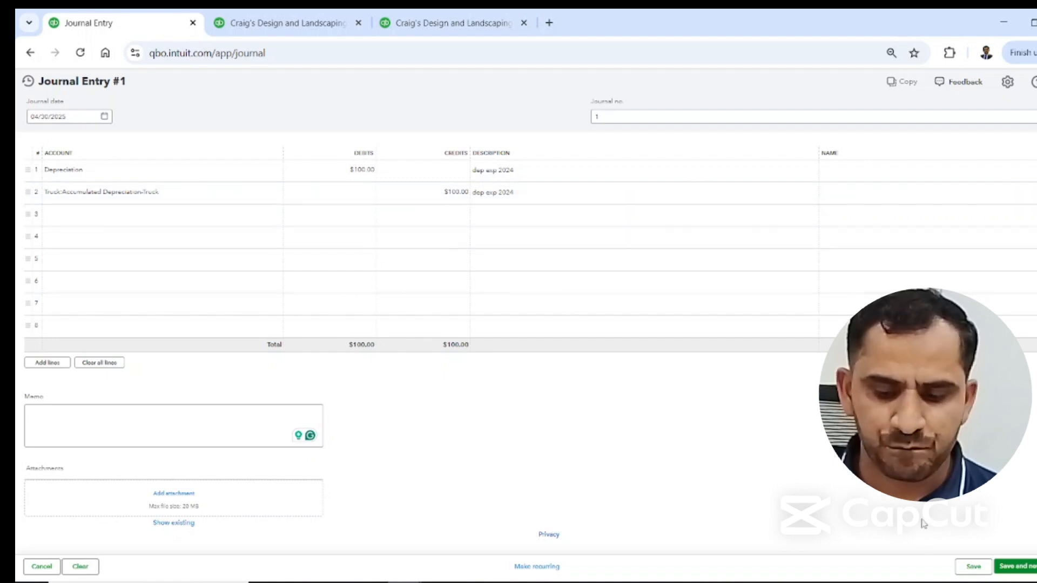
left_click(974, 567)
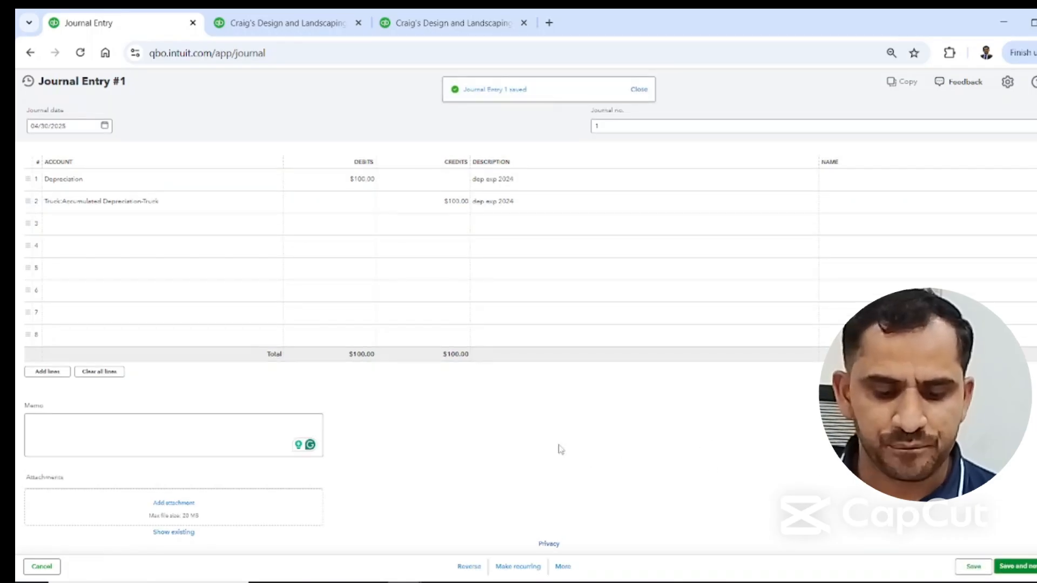
Copy the saved journal entry, date the copy 03/31/2025, and save it.
left_click(562, 566)
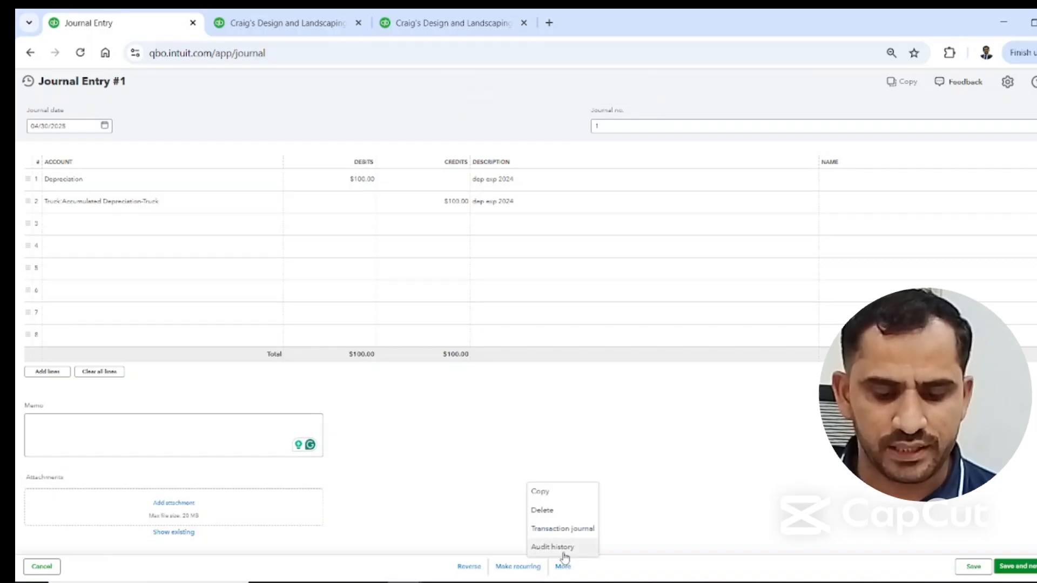
left_click(542, 493)
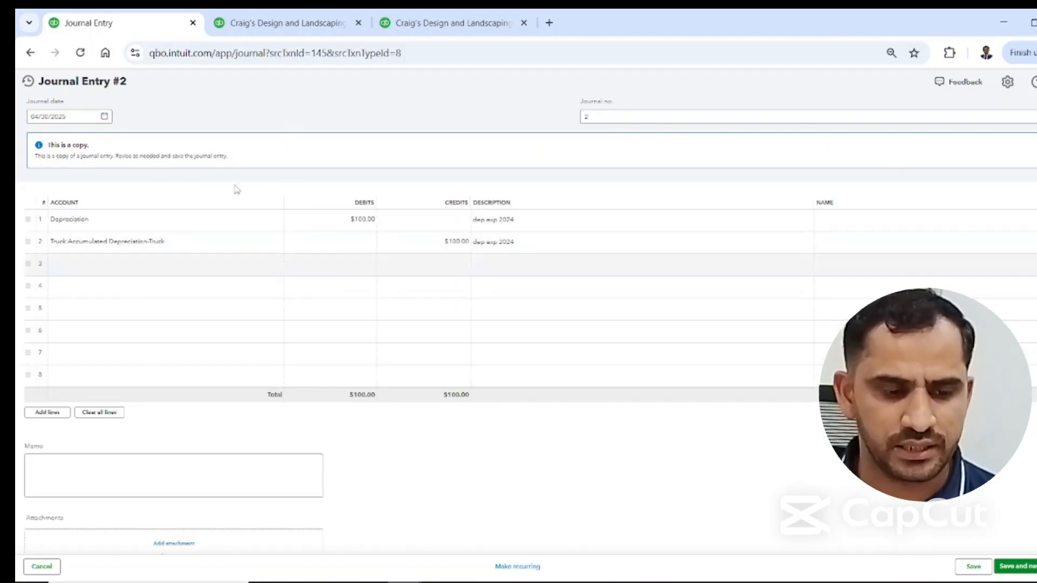
left_click(103, 112)
left_click(103, 118)
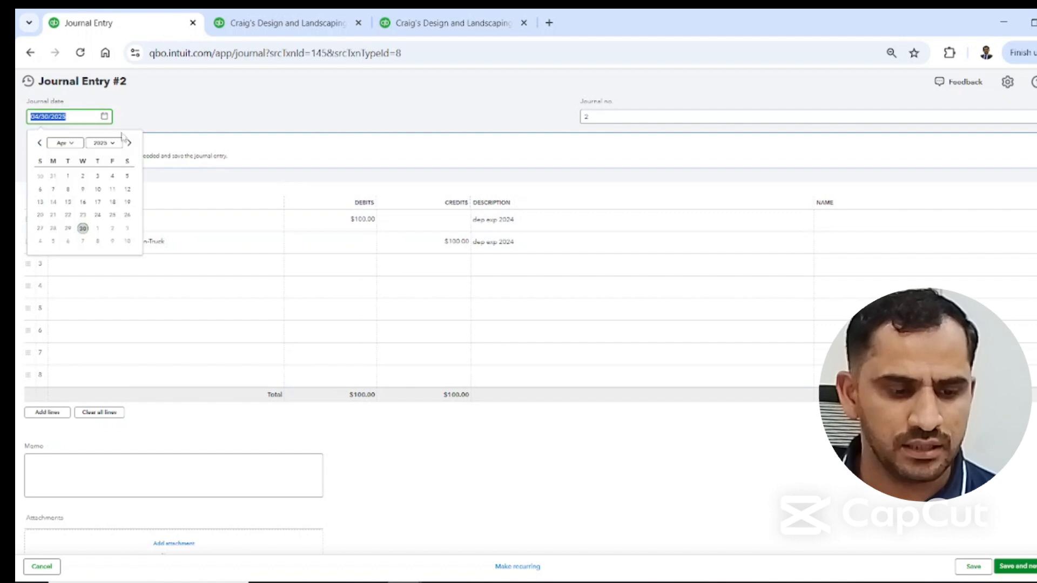
left_click(54, 176)
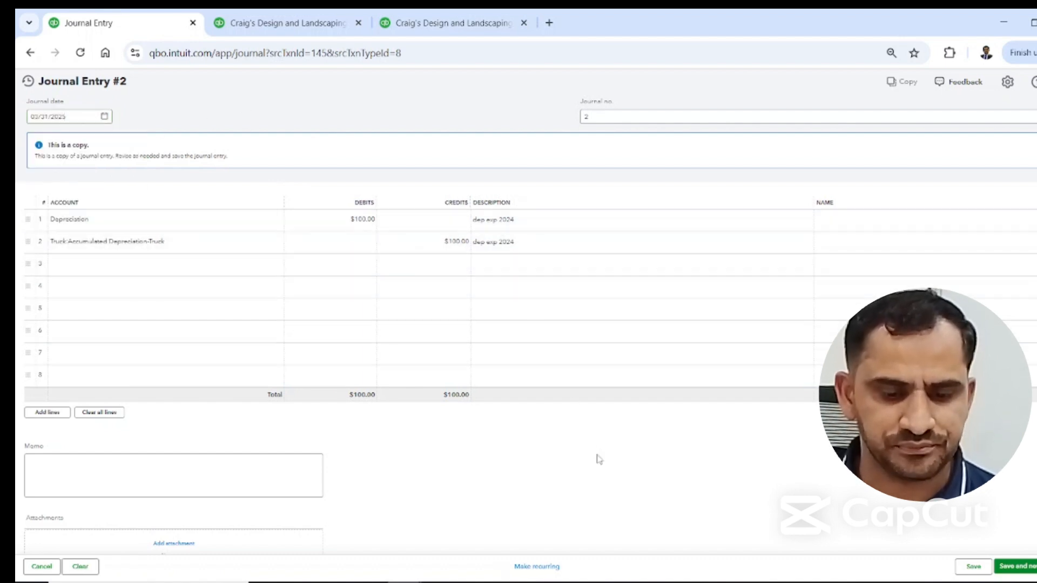
left_click(977, 573)
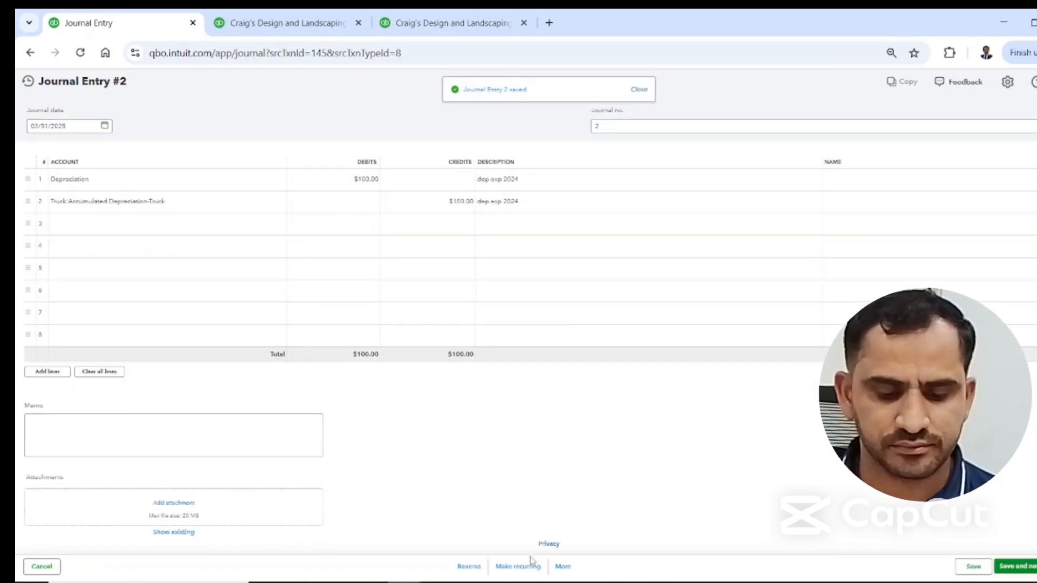
Delete the copied journal entry dated 03/31/2025, confirming its permanent removal.
left_click(564, 566)
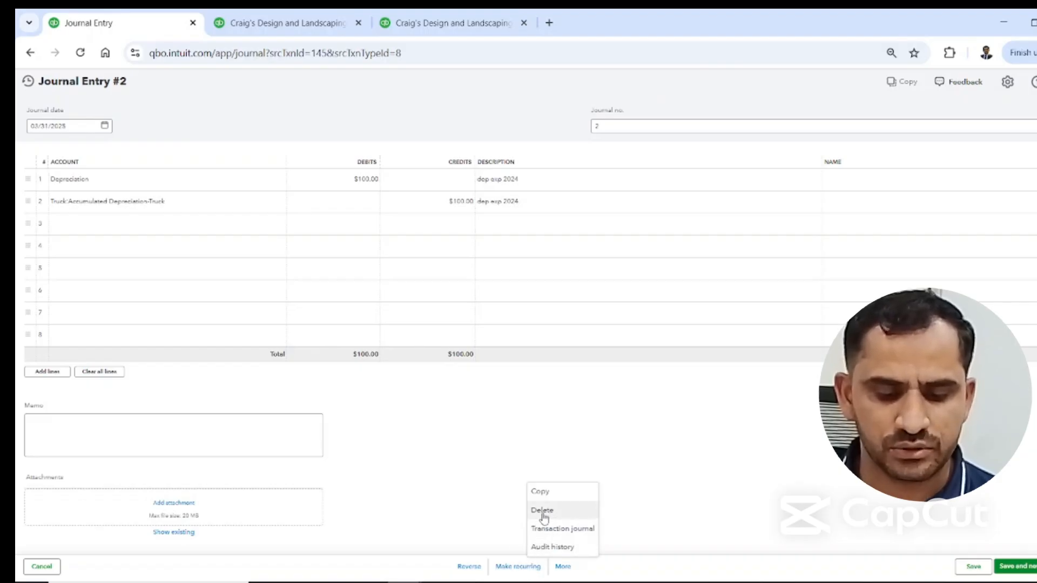
left_click(702, 448)
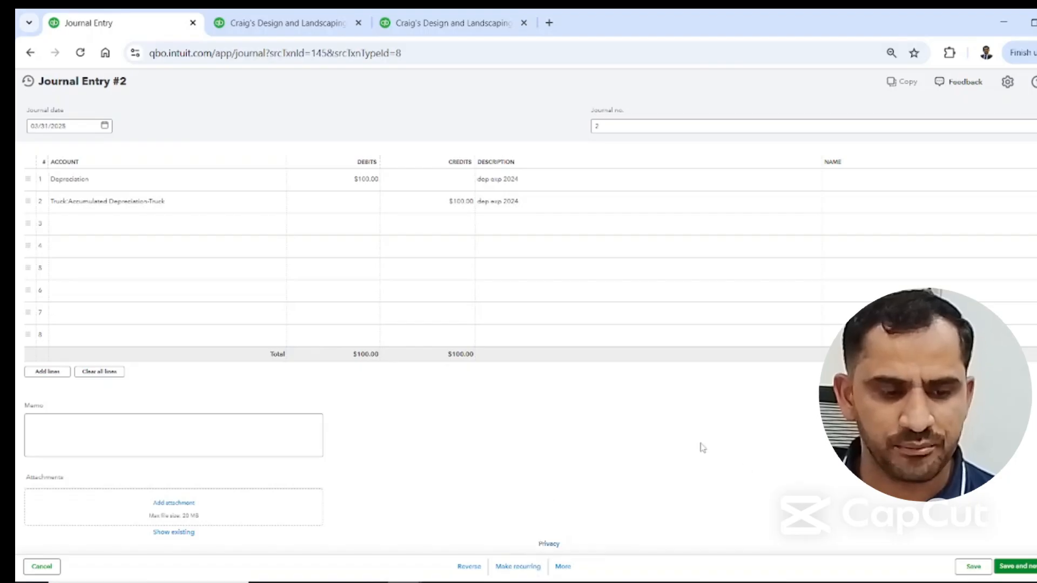
left_click(562, 566)
left_click(541, 511)
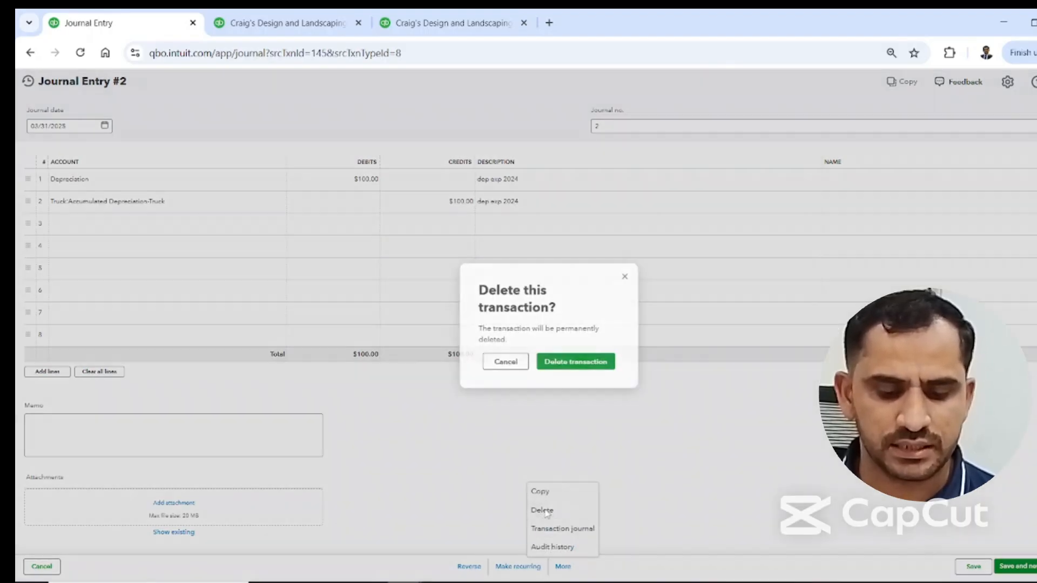
left_click(571, 363)
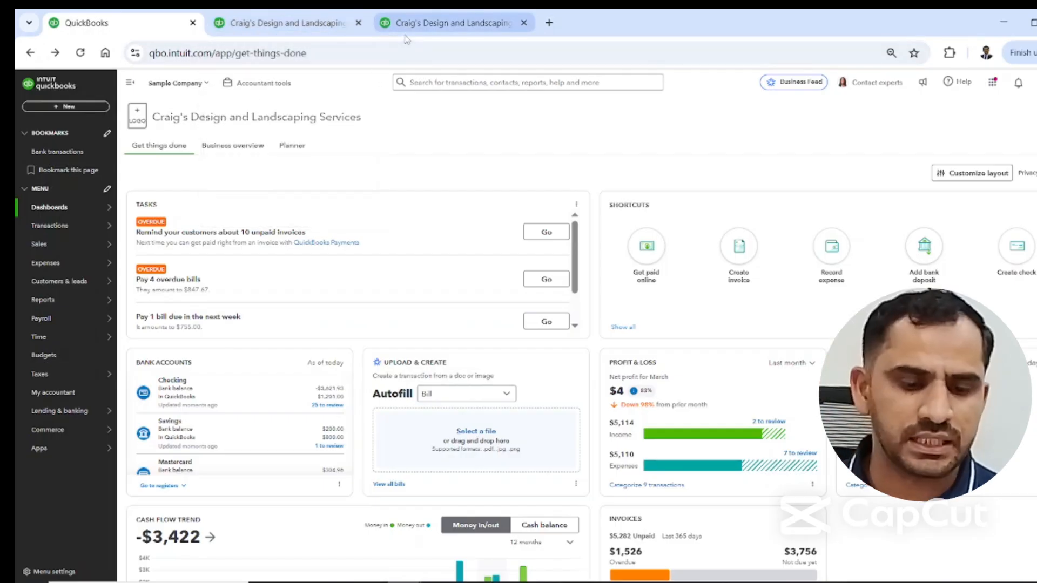
Run the Balance Sheet report for This Month and examine the truck's accumulated depreciation under fixed assets.
left_click(317, 24)
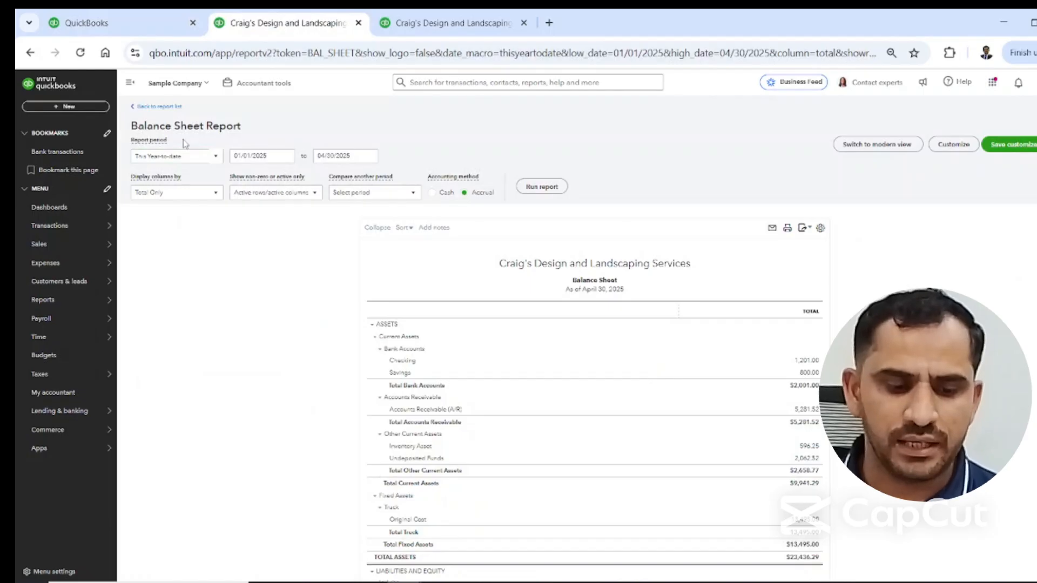
left_click(214, 157)
left_click(172, 241)
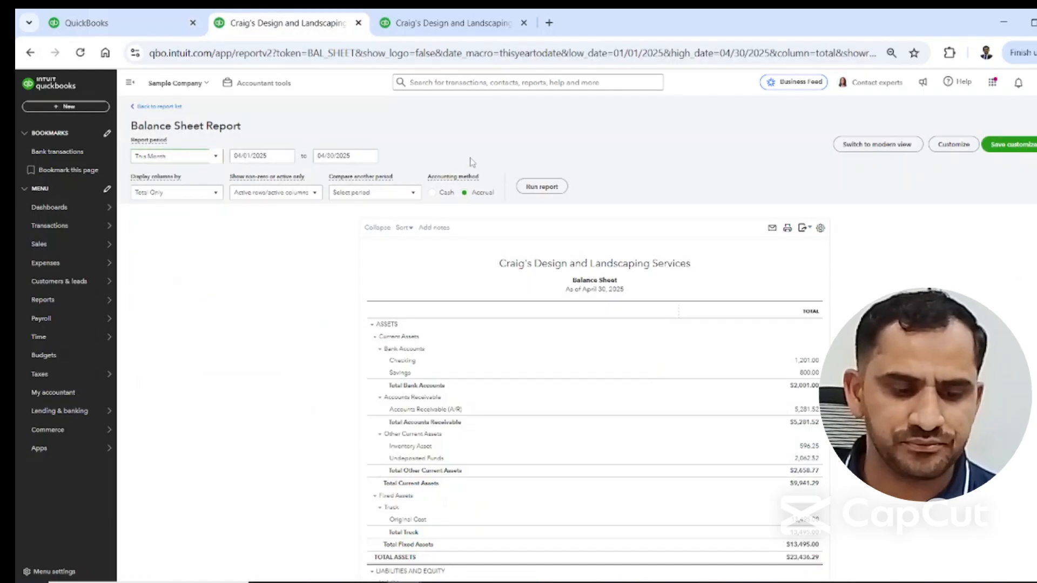
left_click(543, 187)
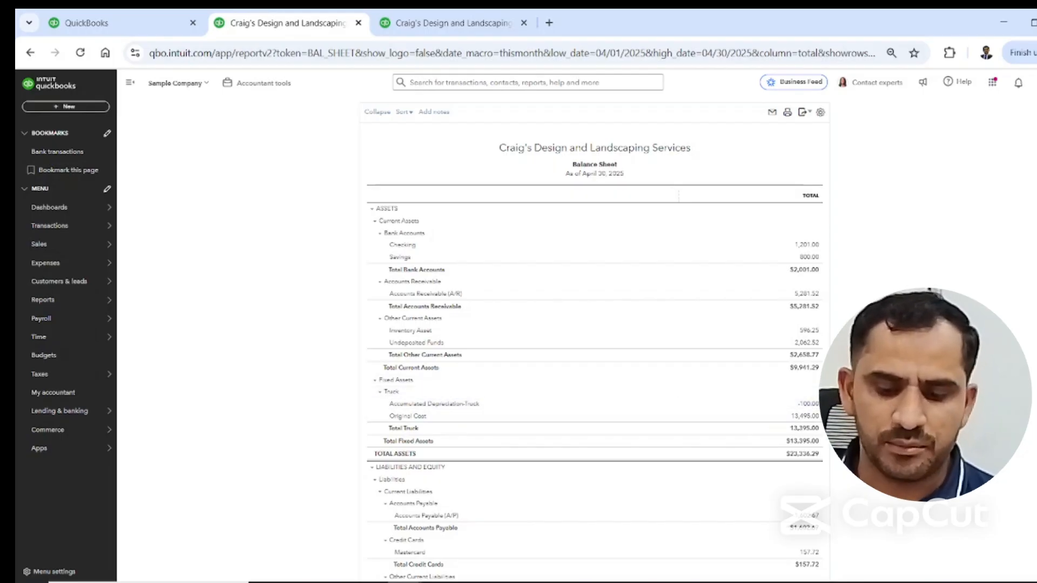
Run the Profit and Loss report for This Month and examine the depreciation under other expenses.
left_click(459, 22)
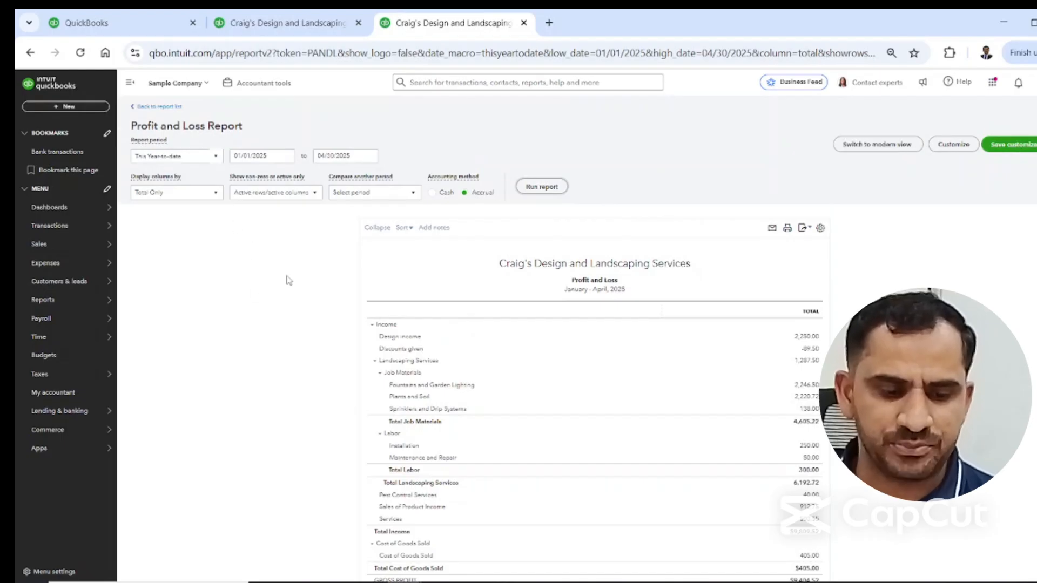
left_click(216, 158)
left_click(168, 229)
left_click(542, 186)
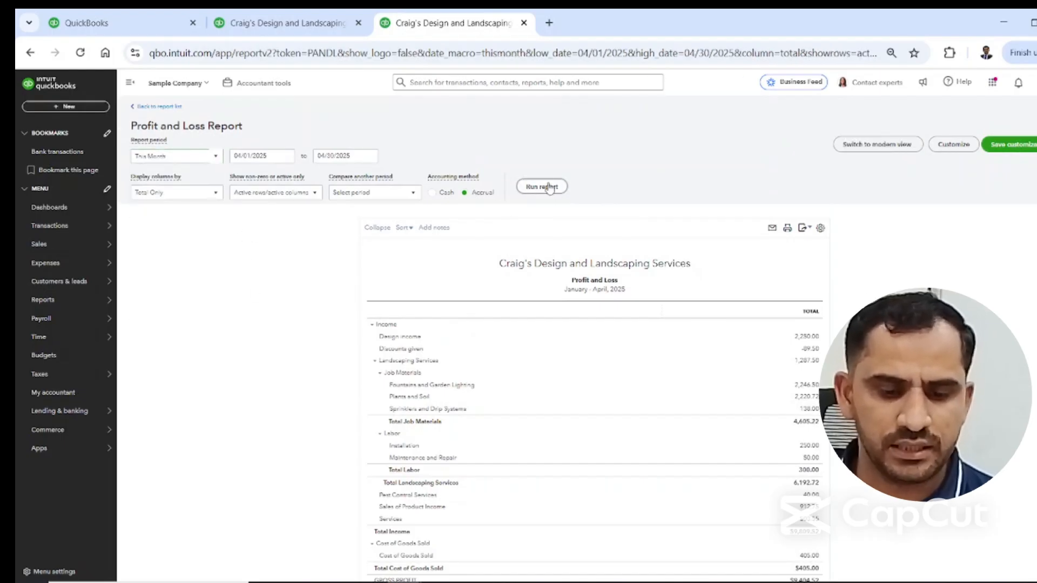
scroll(444, 410, "down", 4)
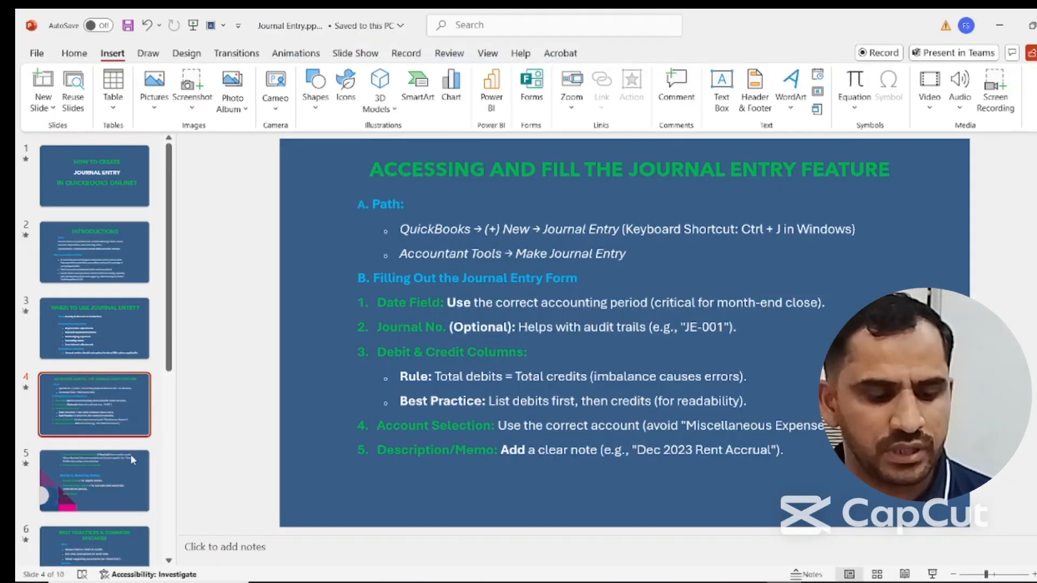
Switch to the Journal Entry presentation in PowerPoint to check slide 5 and the next one, and return to the Balance Sheet report.
left_click(132, 459)
key("Down")
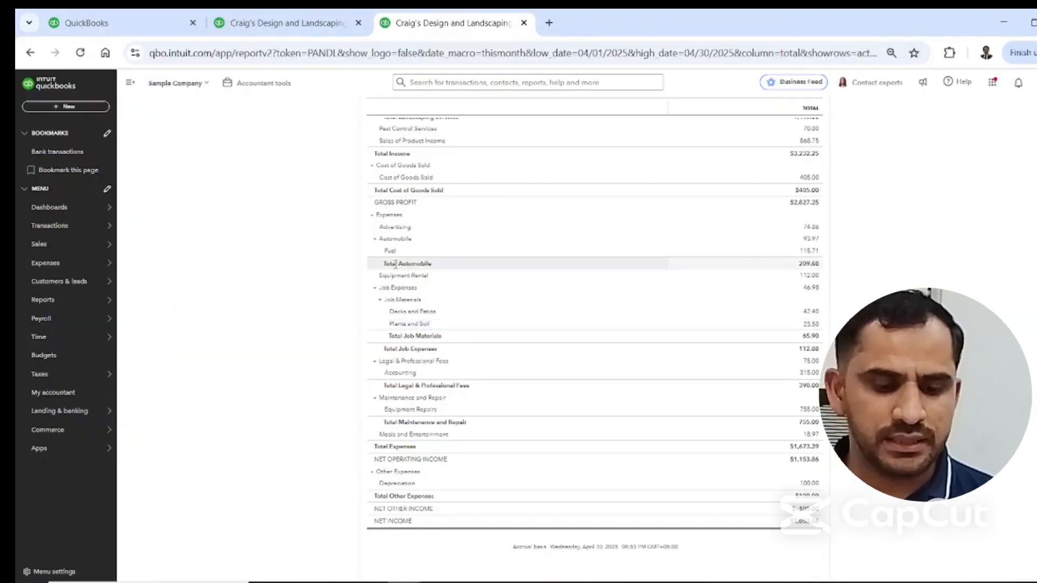
scroll(540, 264, "up", 2)
left_click(241, 24)
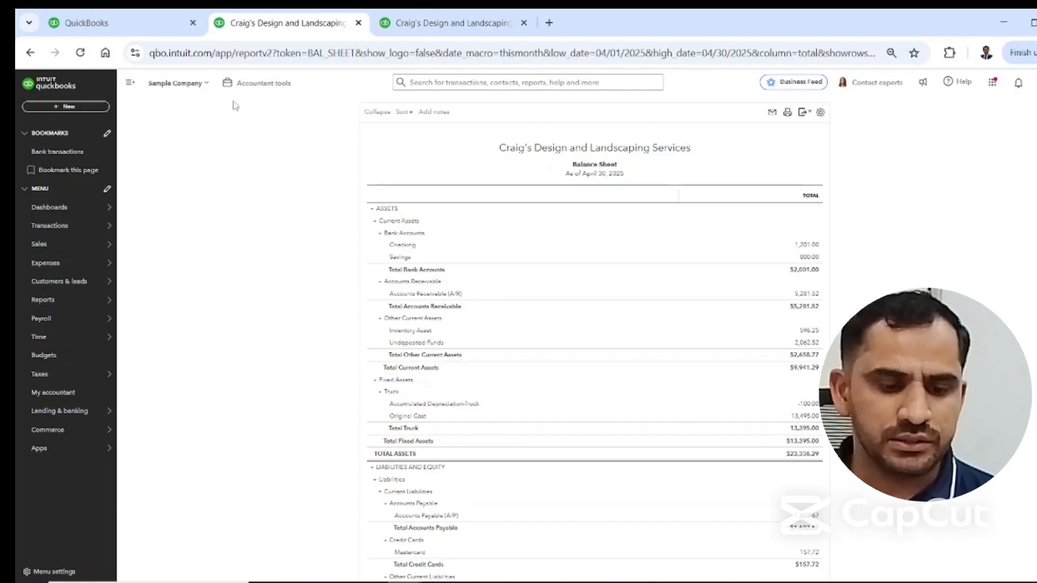
Reverse Journal Entry No.1 dated 04/30/2025, opened from the recent journal entries, and save the reversing entry.
left_click(172, 23)
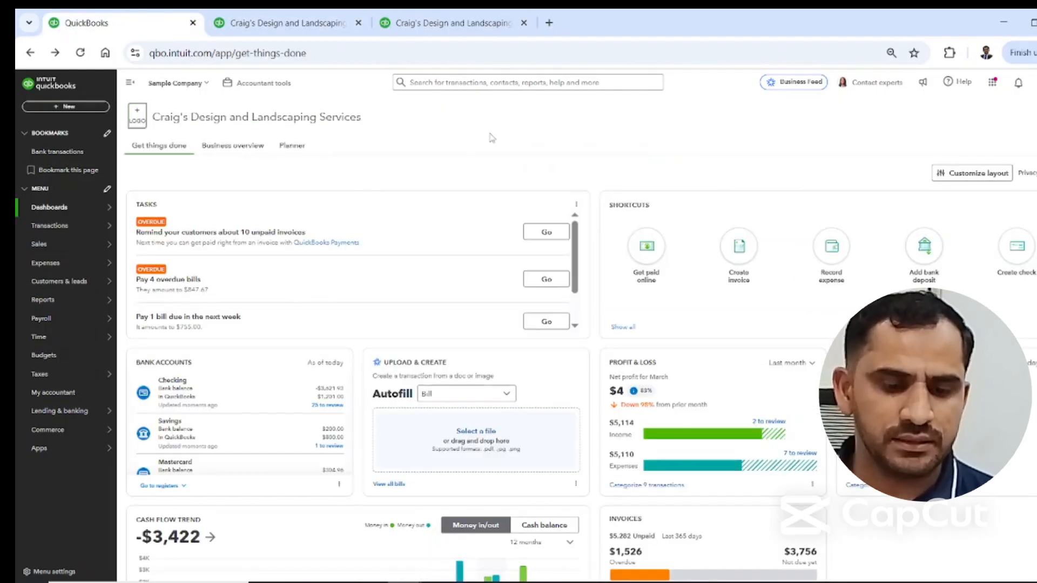
left_click(102, 111)
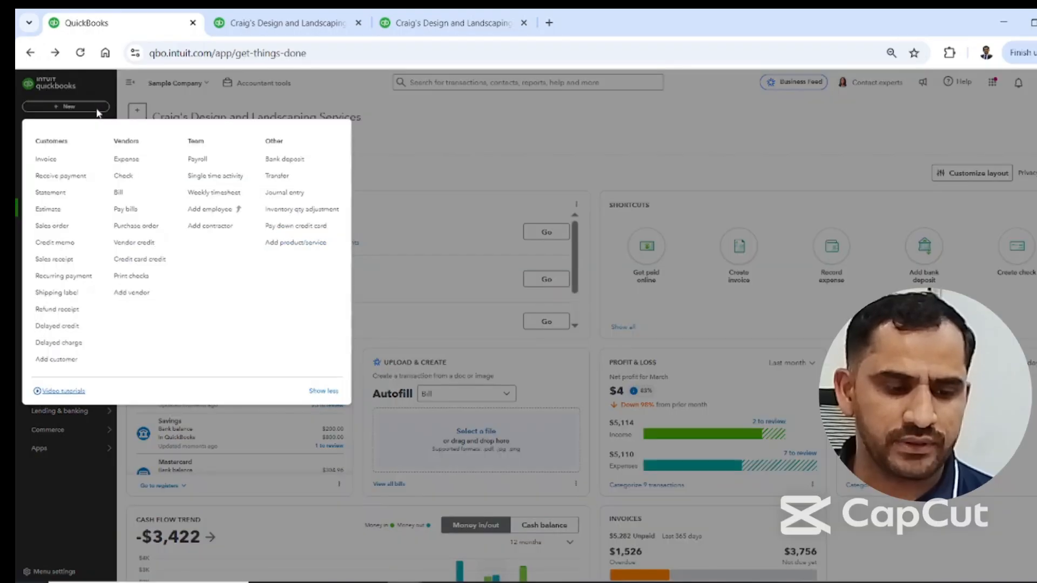
left_click(283, 192)
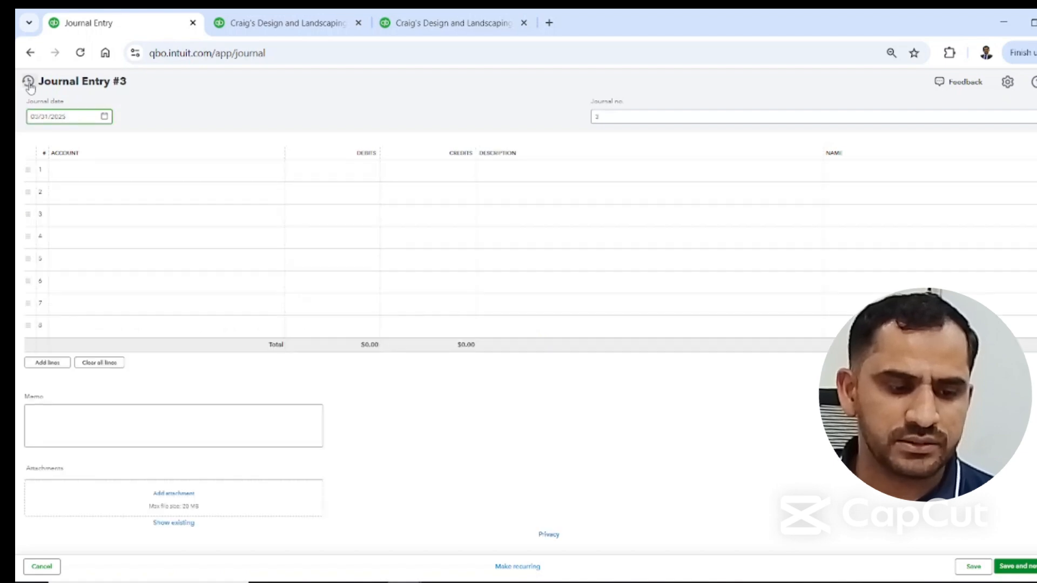
left_click(29, 82)
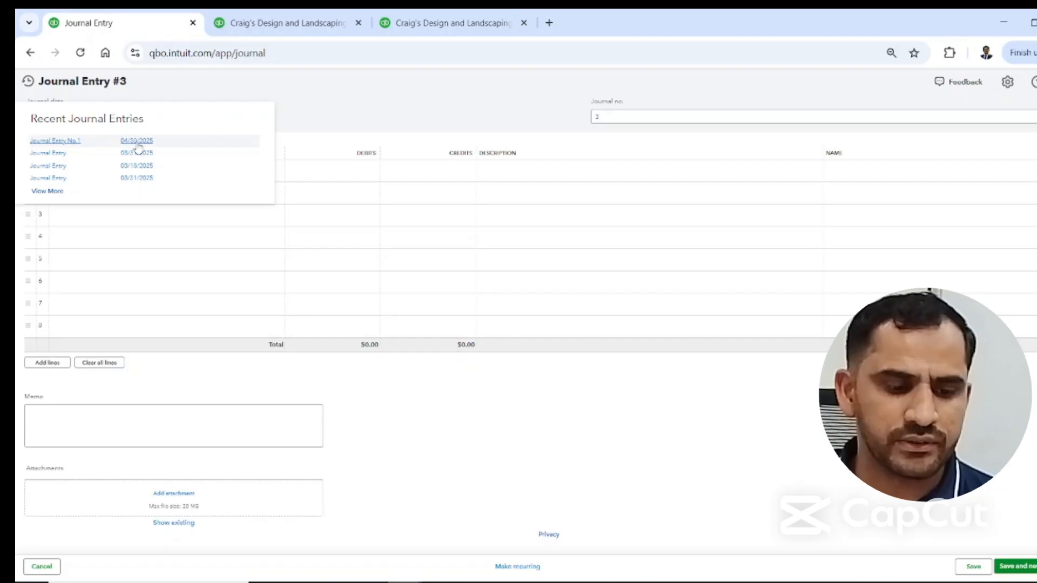
left_click(137, 142)
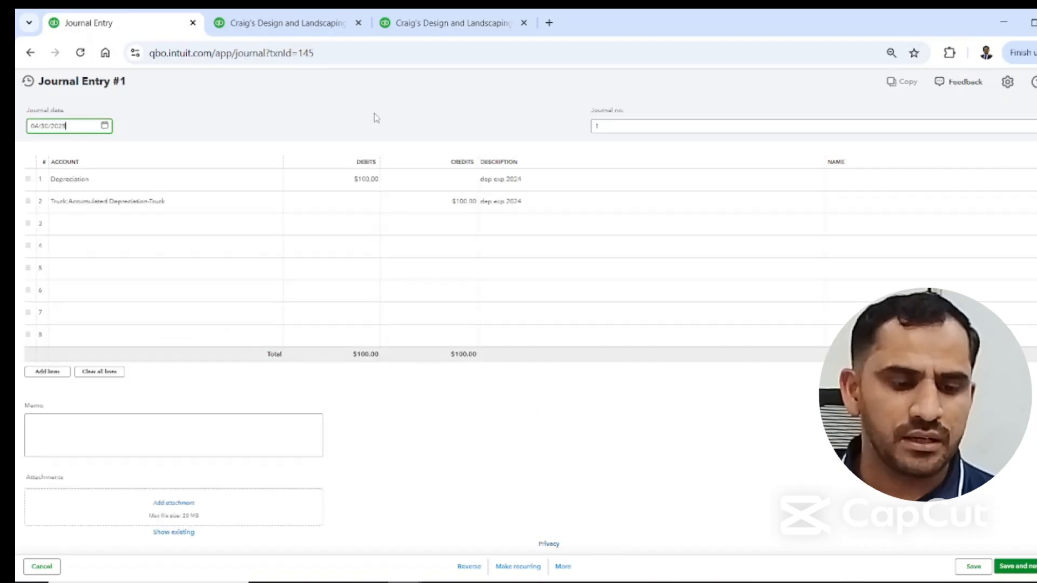
left_click(469, 567)
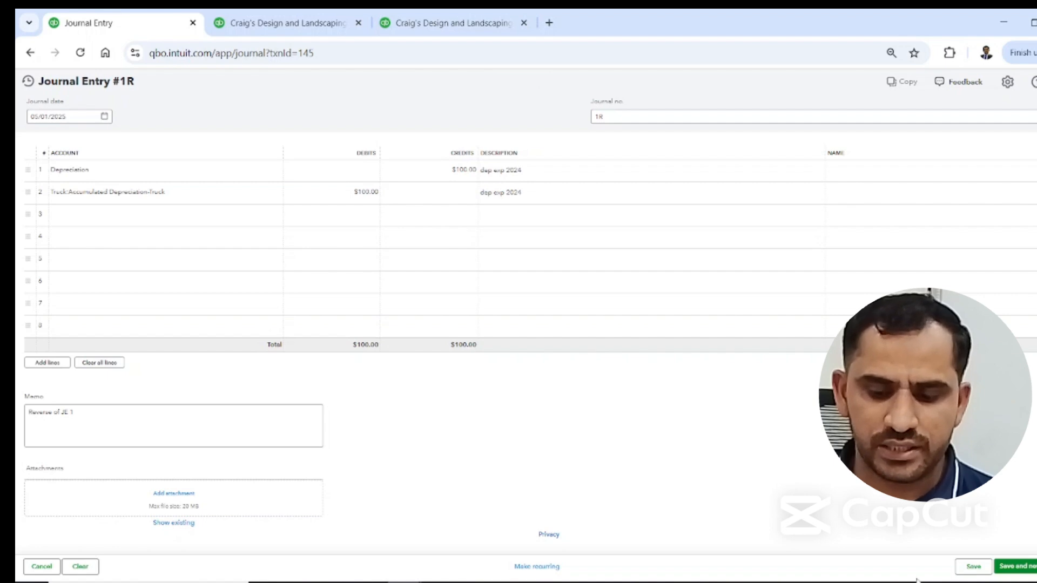
left_click(978, 573)
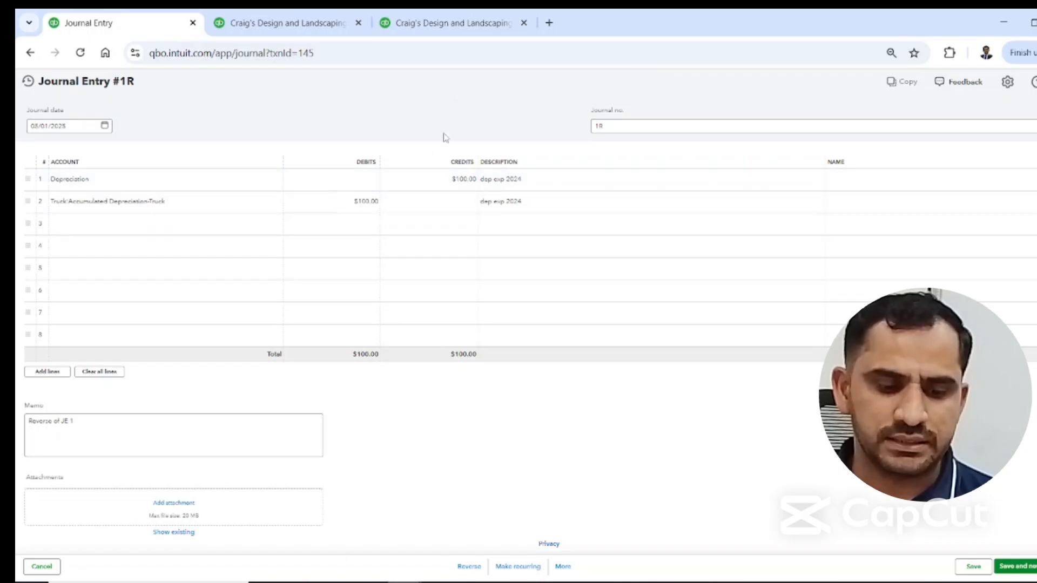
Run the Balance Sheet report from 04/01/2025 to 05/01/2025 and examine the Accumulated Depreciation-Truck balance.
left_click(306, 22)
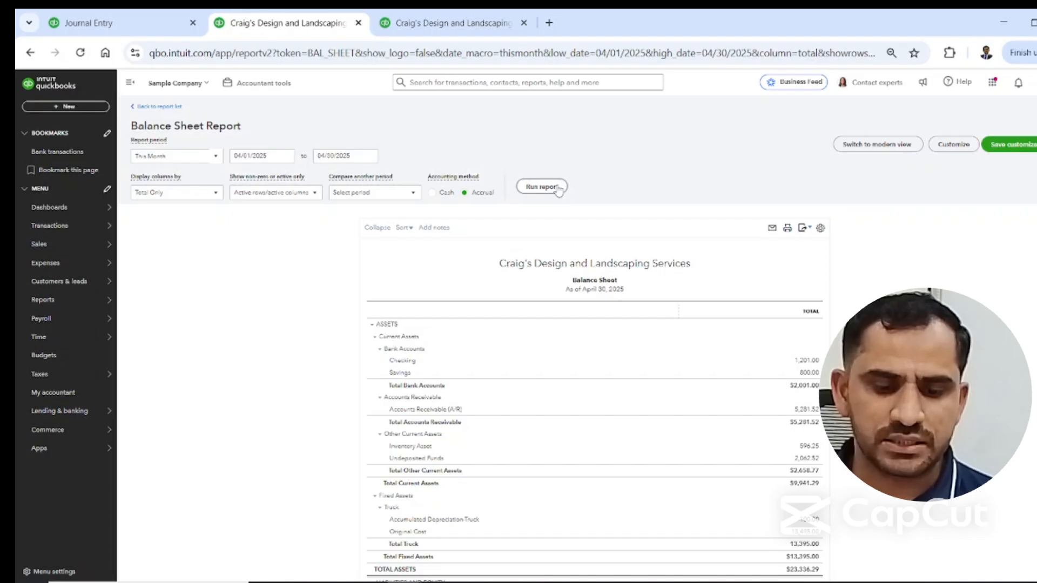
scroll(566, 195, "down", 2)
scroll(438, 169, "up", 2)
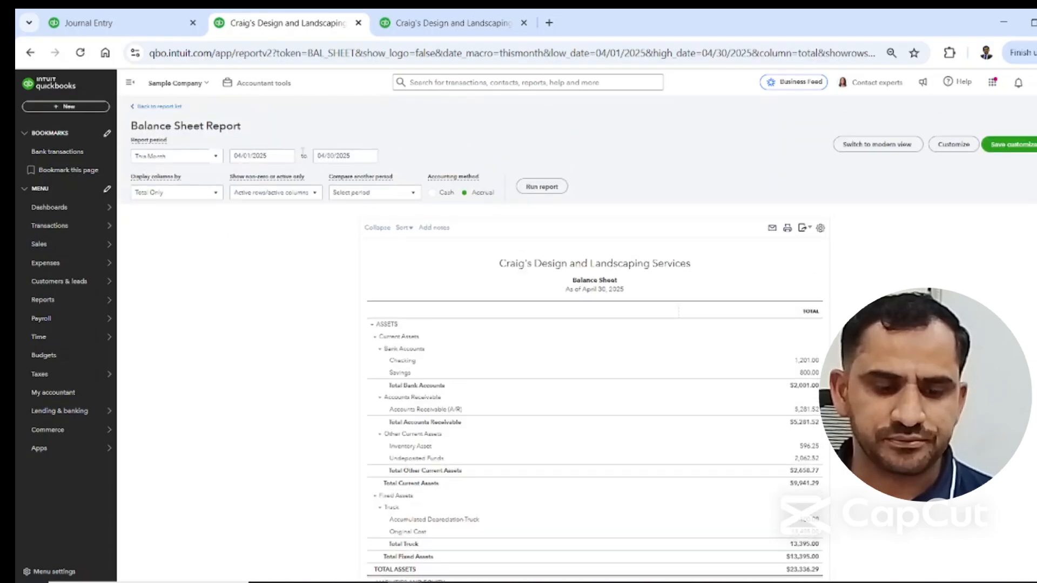
left_click(370, 156)
left_click(376, 252)
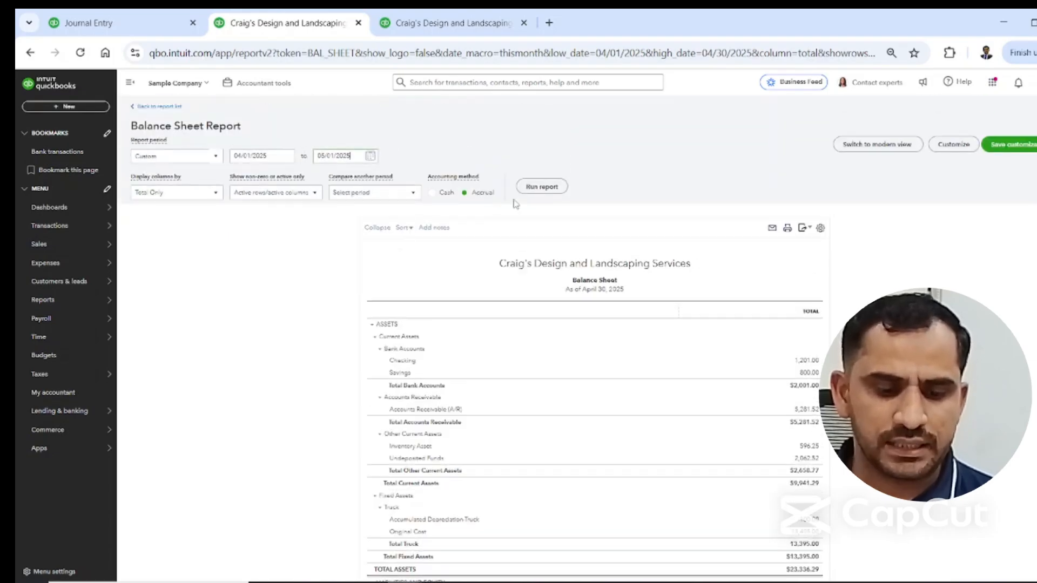
left_click(542, 186)
scroll(552, 196, "down", 2)
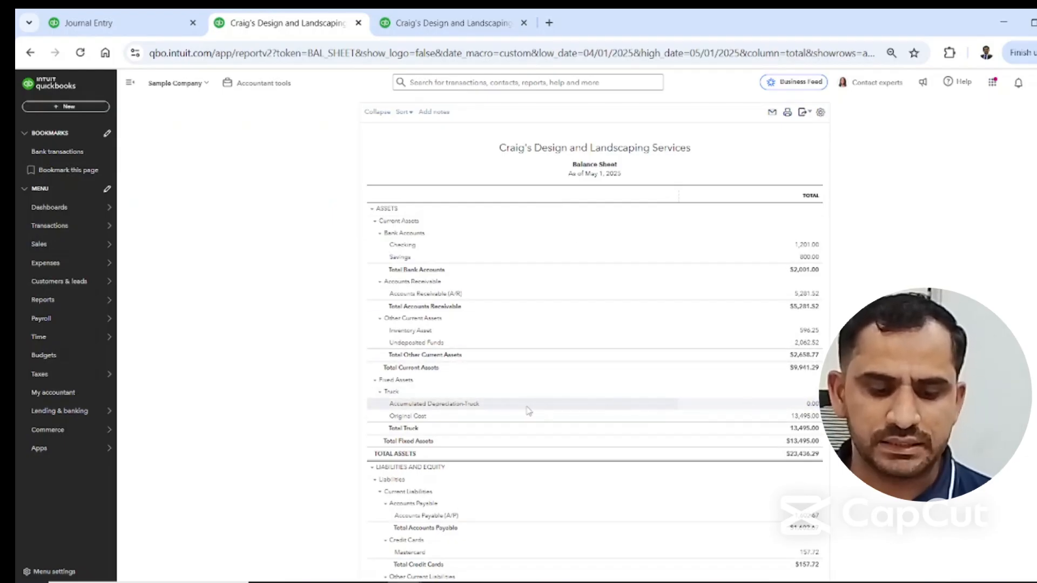
scroll(410, 324, "up", 3)
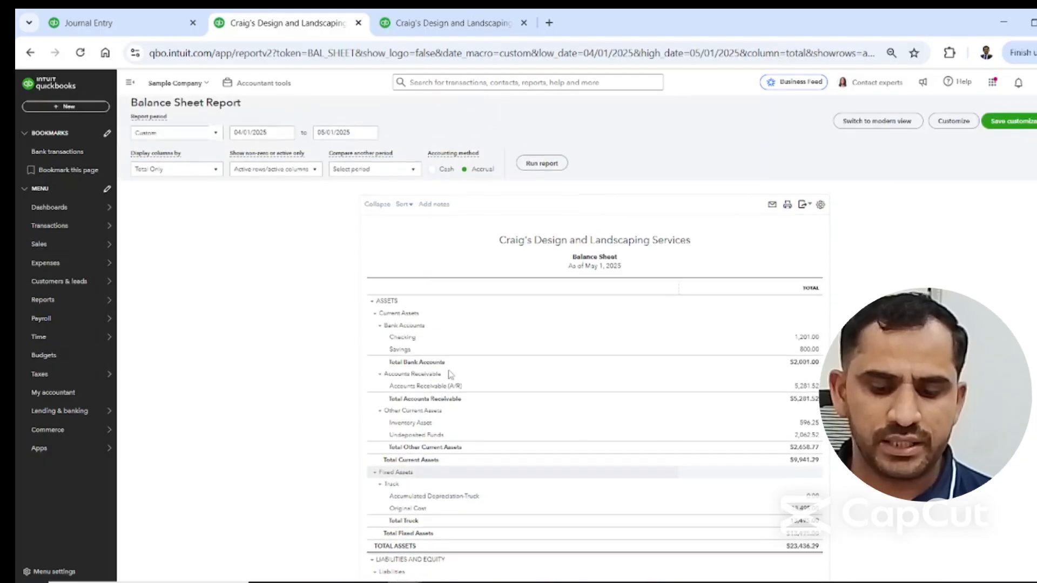
Run the Profit and Loss report from 04/01/2025 to 05/01/2025 and examine the depreciation under other expenses.
left_click(450, 23)
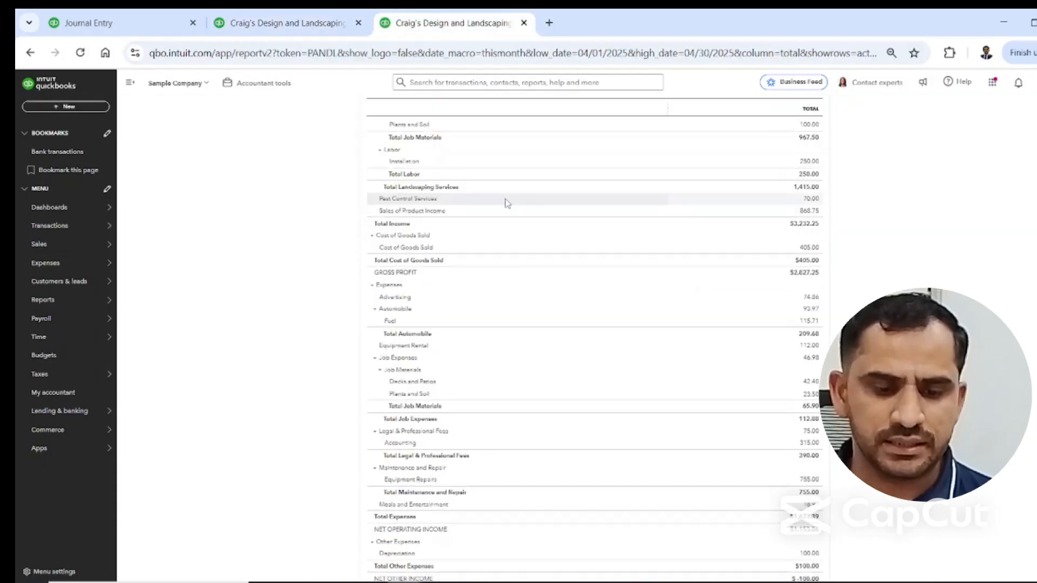
scroll(504, 200, "up", 5)
left_click(542, 164)
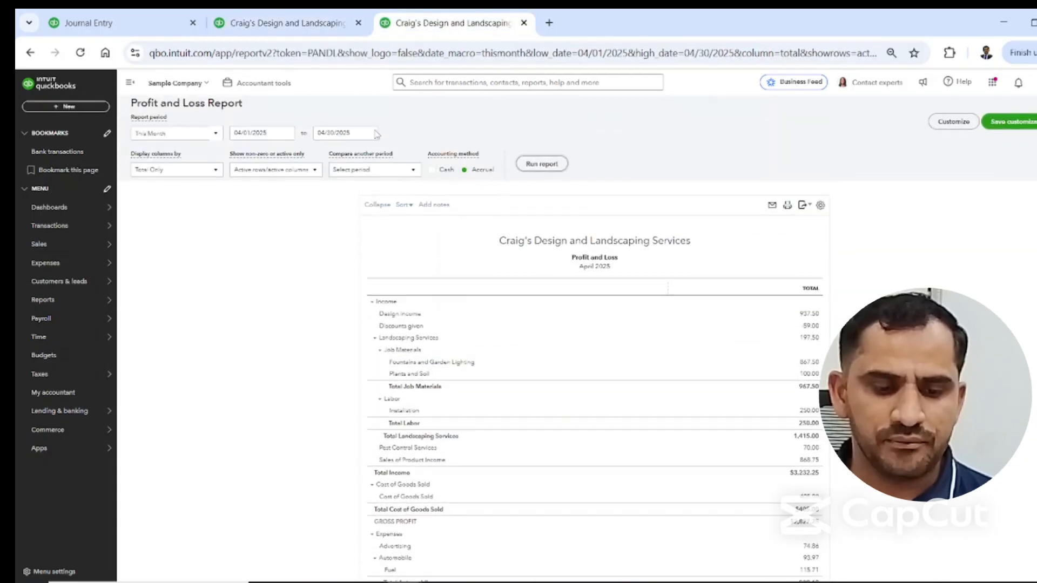
left_click(370, 158)
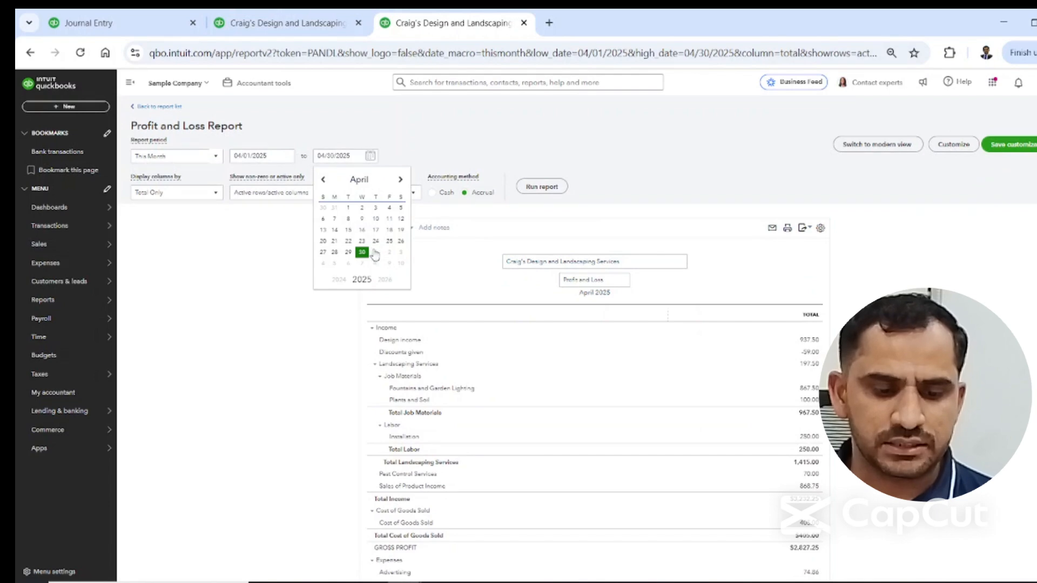
left_click(375, 252)
left_click(541, 186)
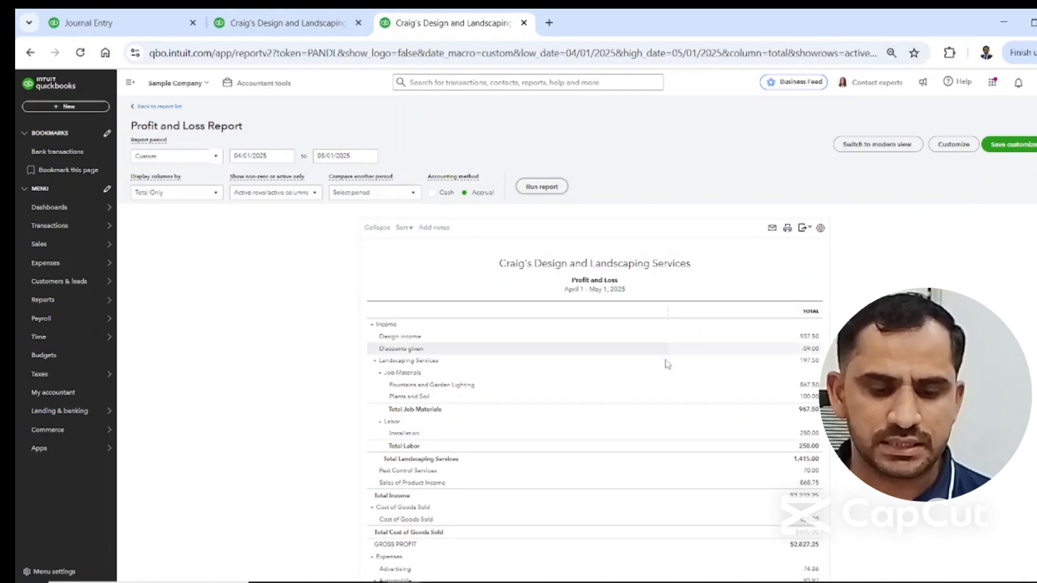
scroll(481, 419, "down", 7)
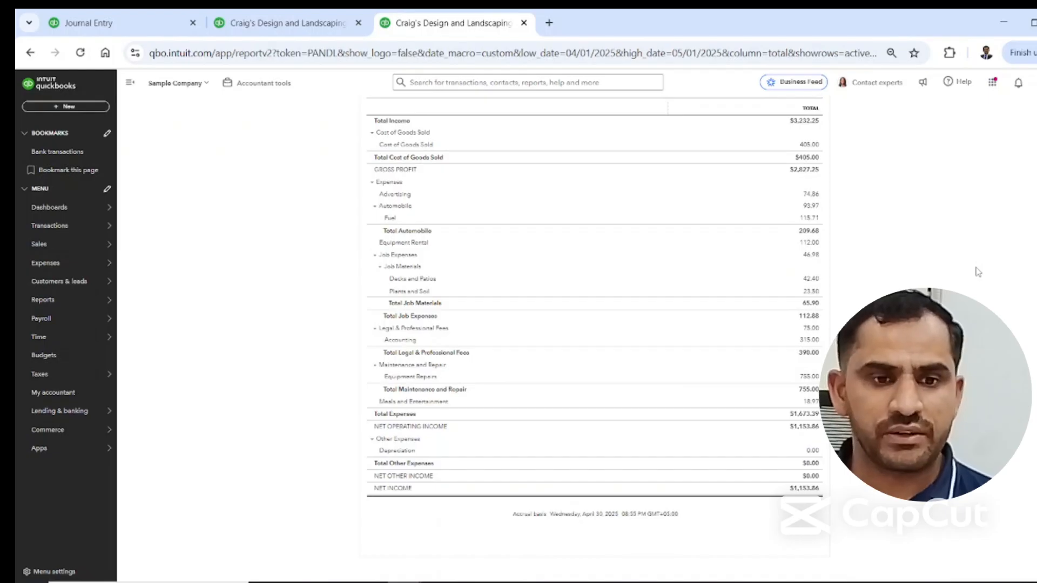
Switch to the Journal Entry presentation in PowerPoint and review slide 6 on best practices and common mistakes.
key("alt+Tab")
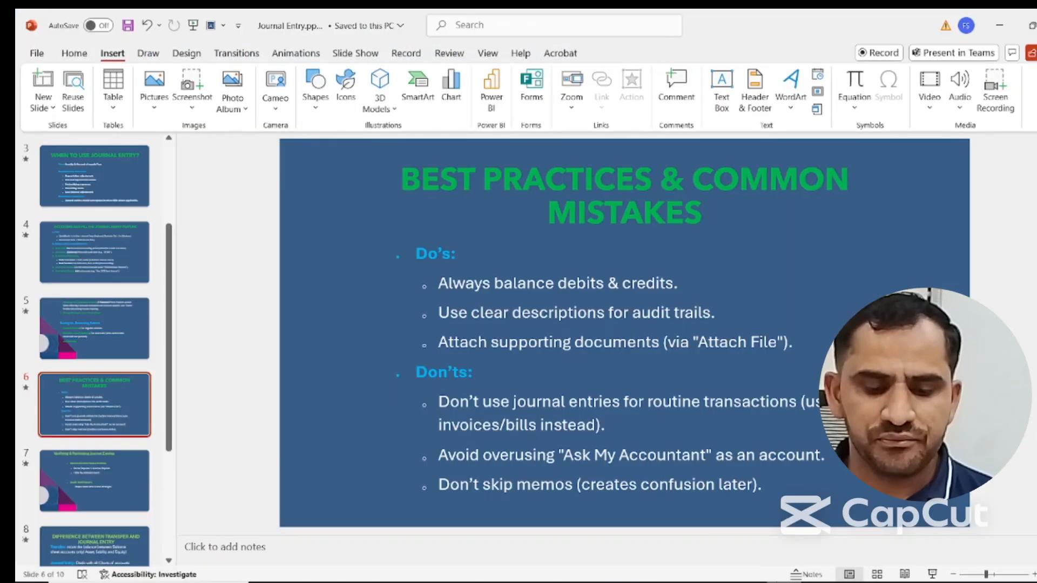
scroll(537, 312, "down", 1)
scroll(538, 312, "up", 1)
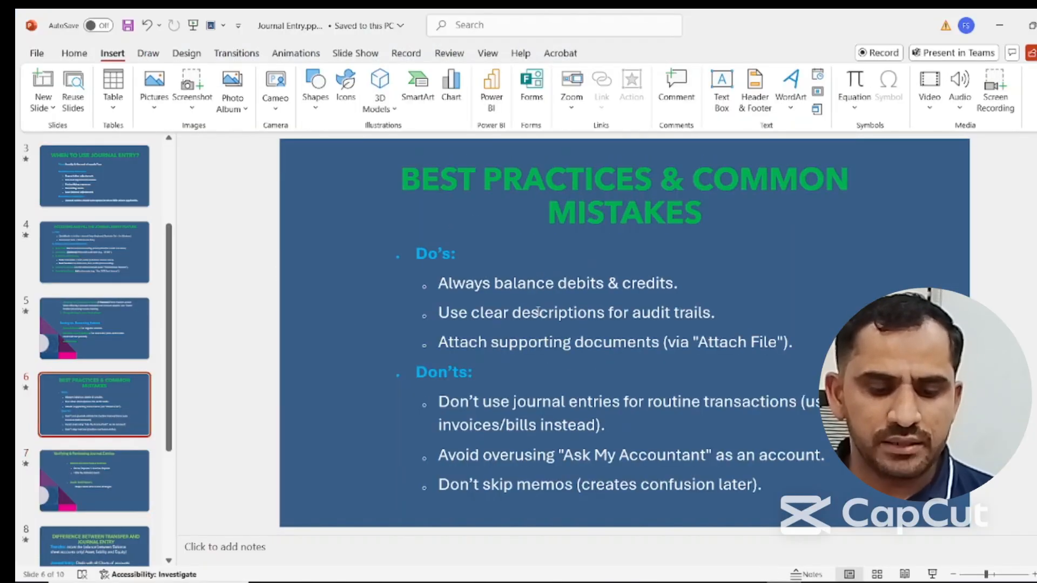